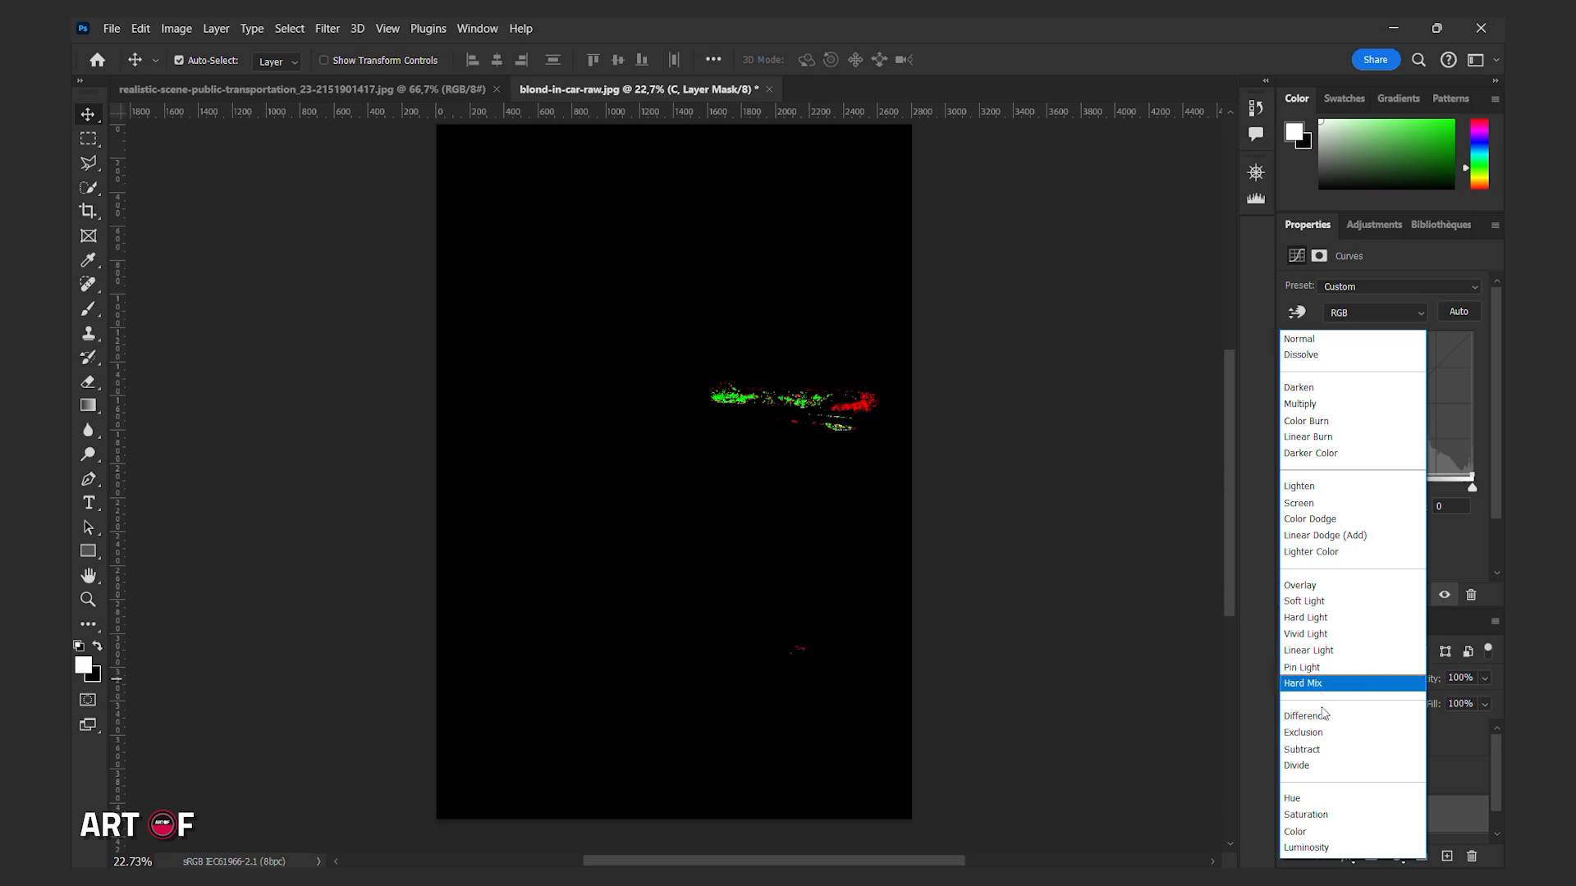
Set the blend modes of the curves layers: C to Color, M to Multiply and S to Screen.
click(1321, 829)
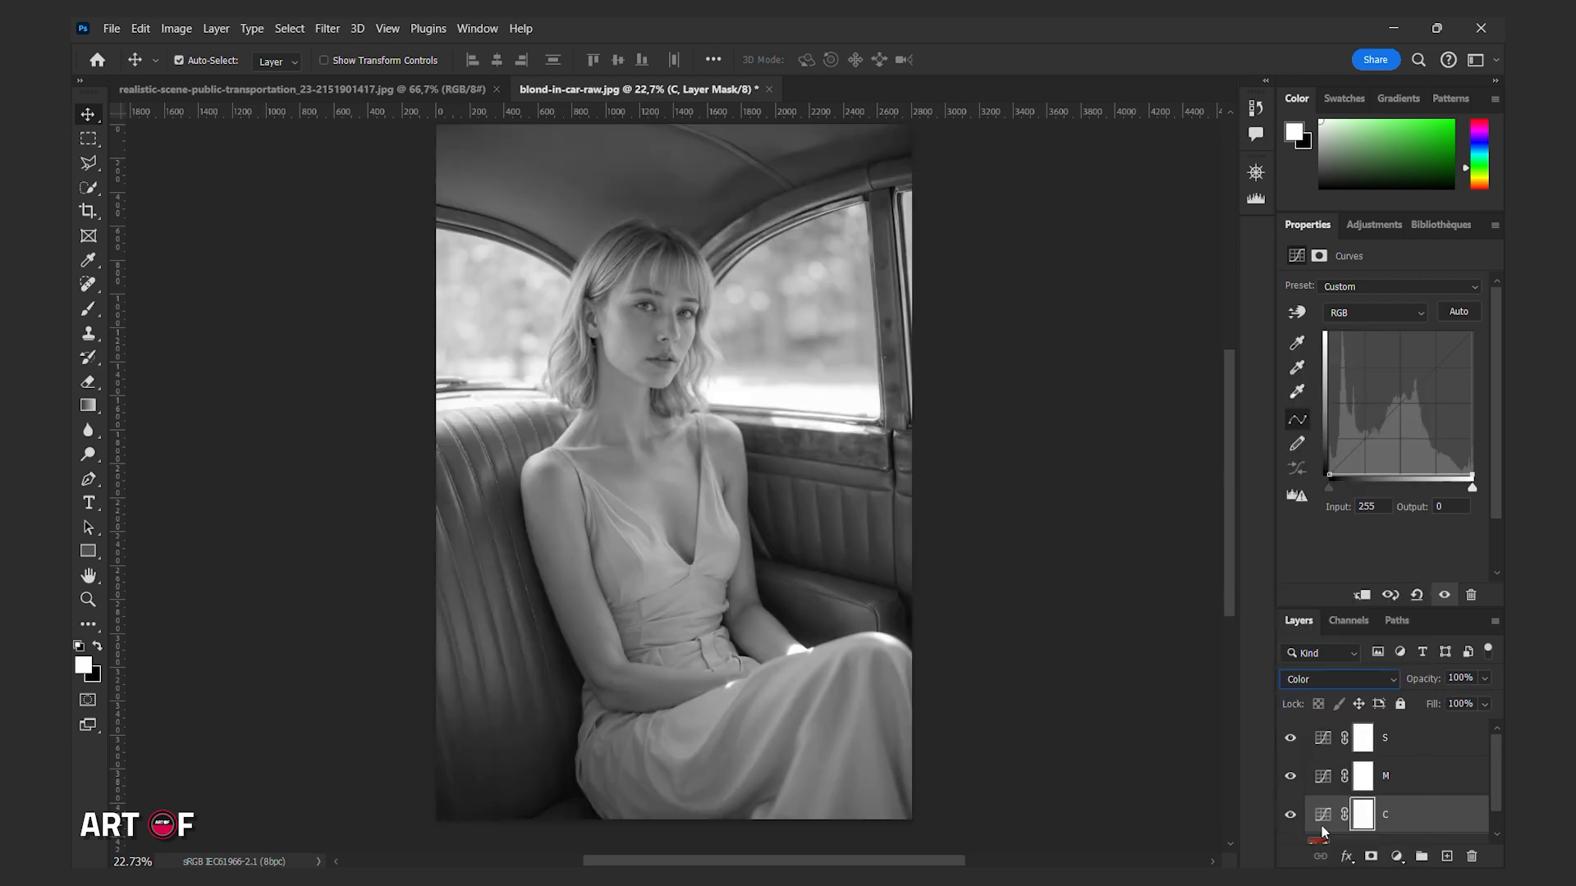
click(1362, 776)
click(1374, 678)
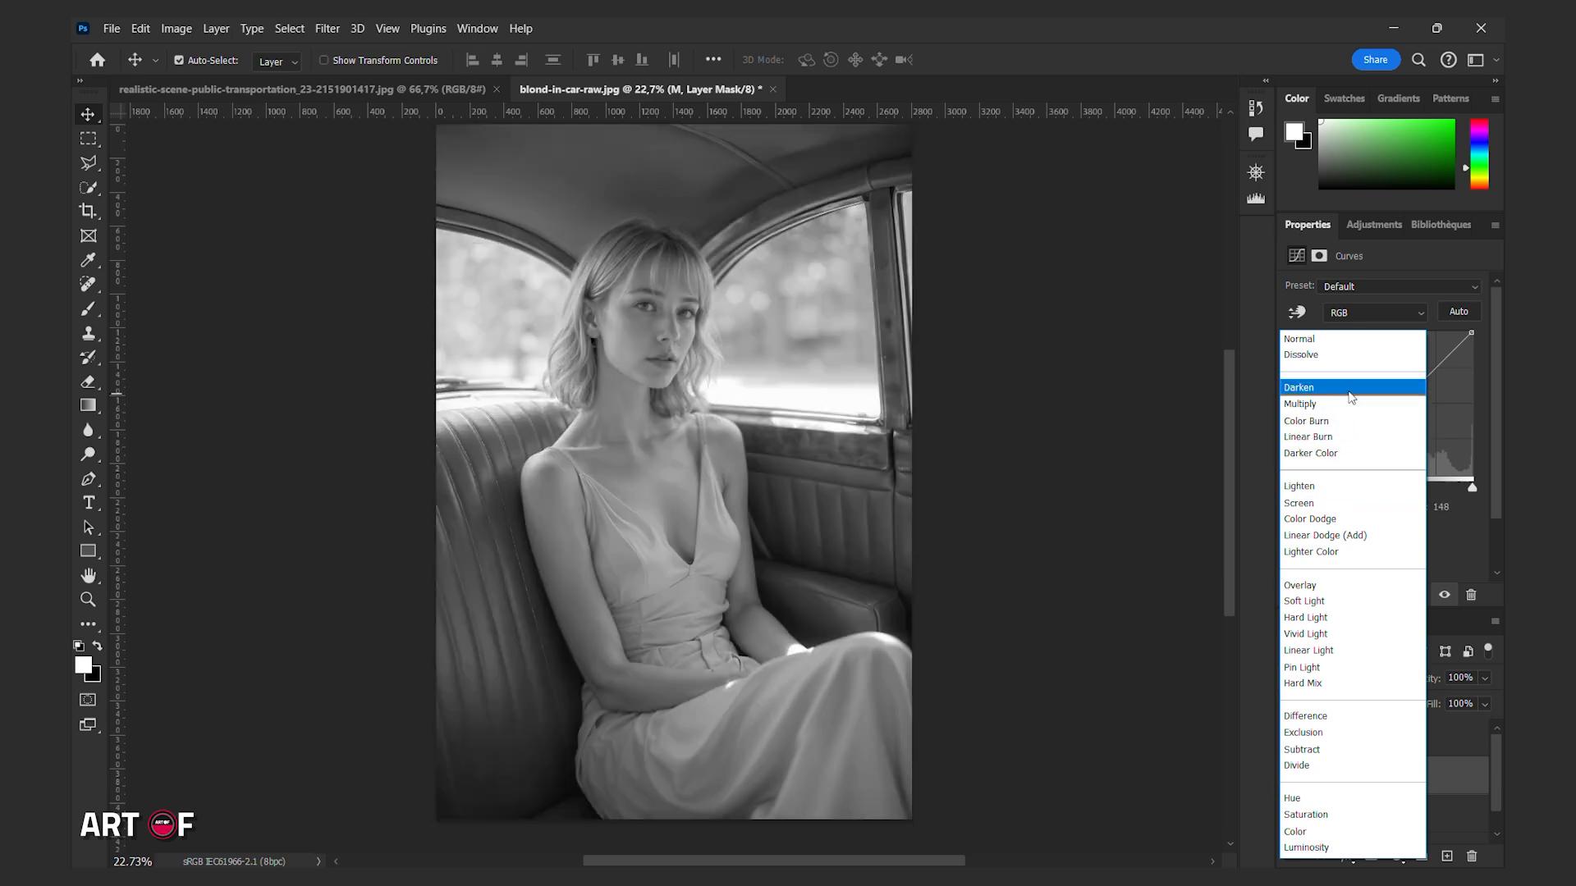
click(1346, 403)
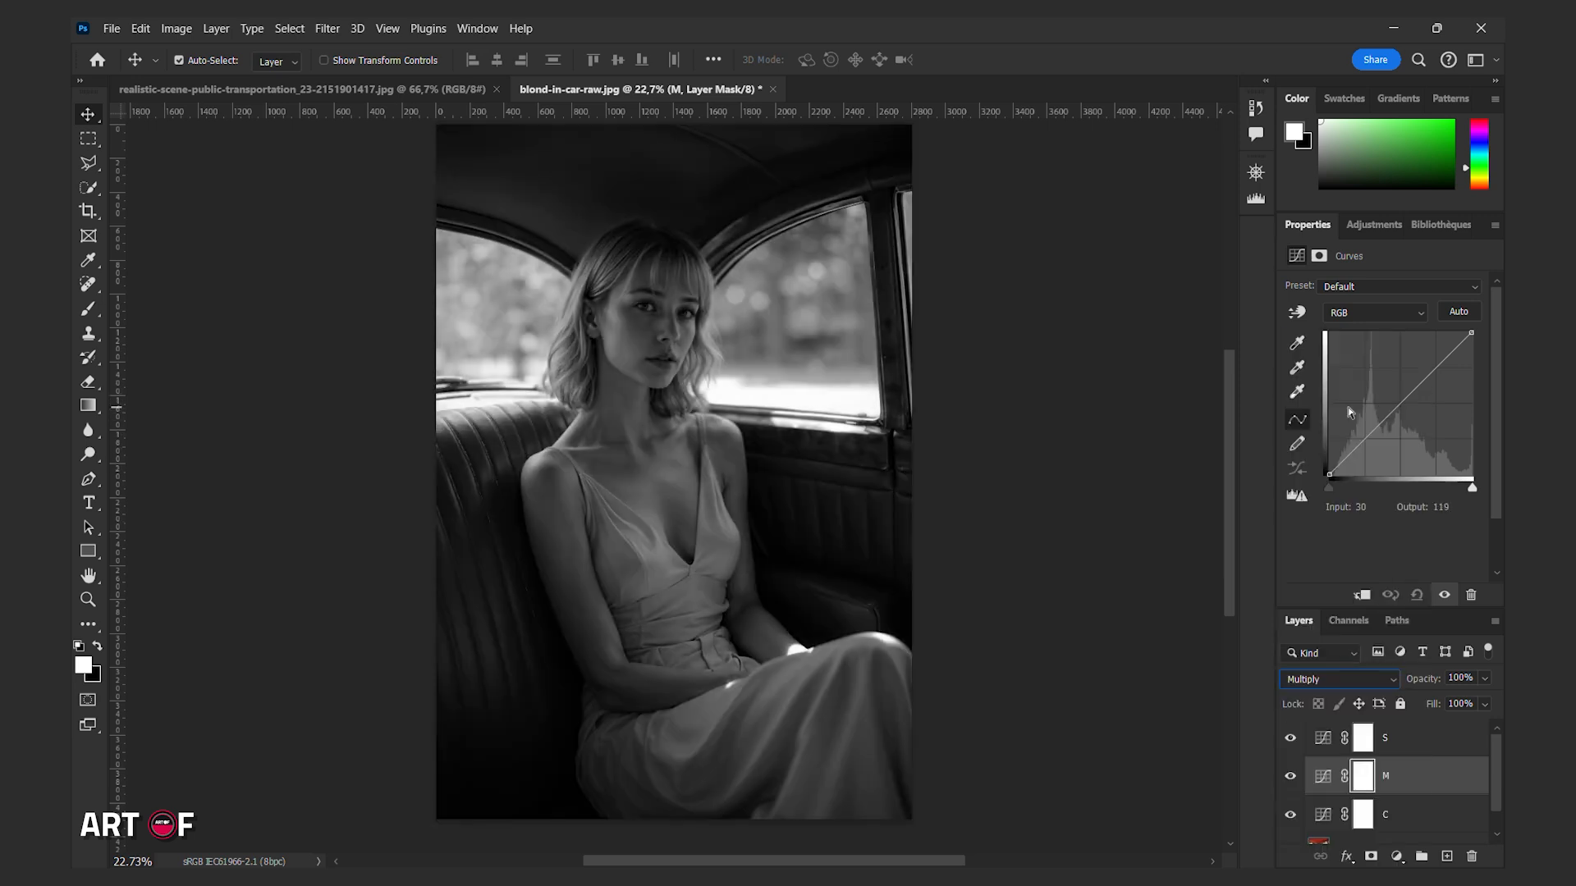
click(1394, 744)
click(1339, 679)
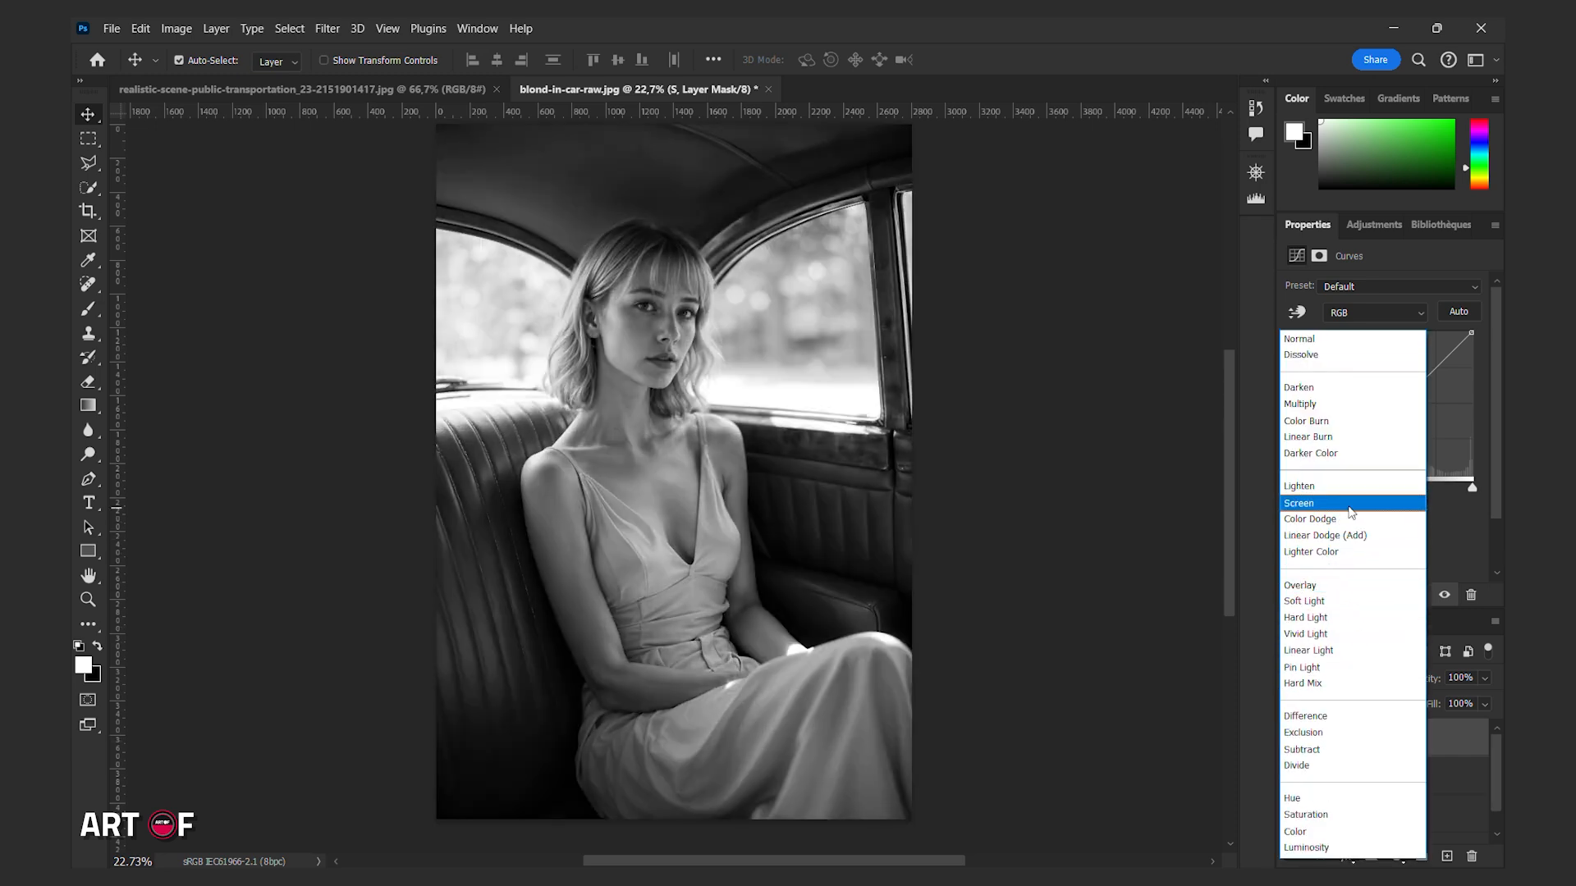
click(1350, 504)
Group the S and M layers, nest that group with the C layer in an outer group, and name it CMS.
shift+click(1404, 780)
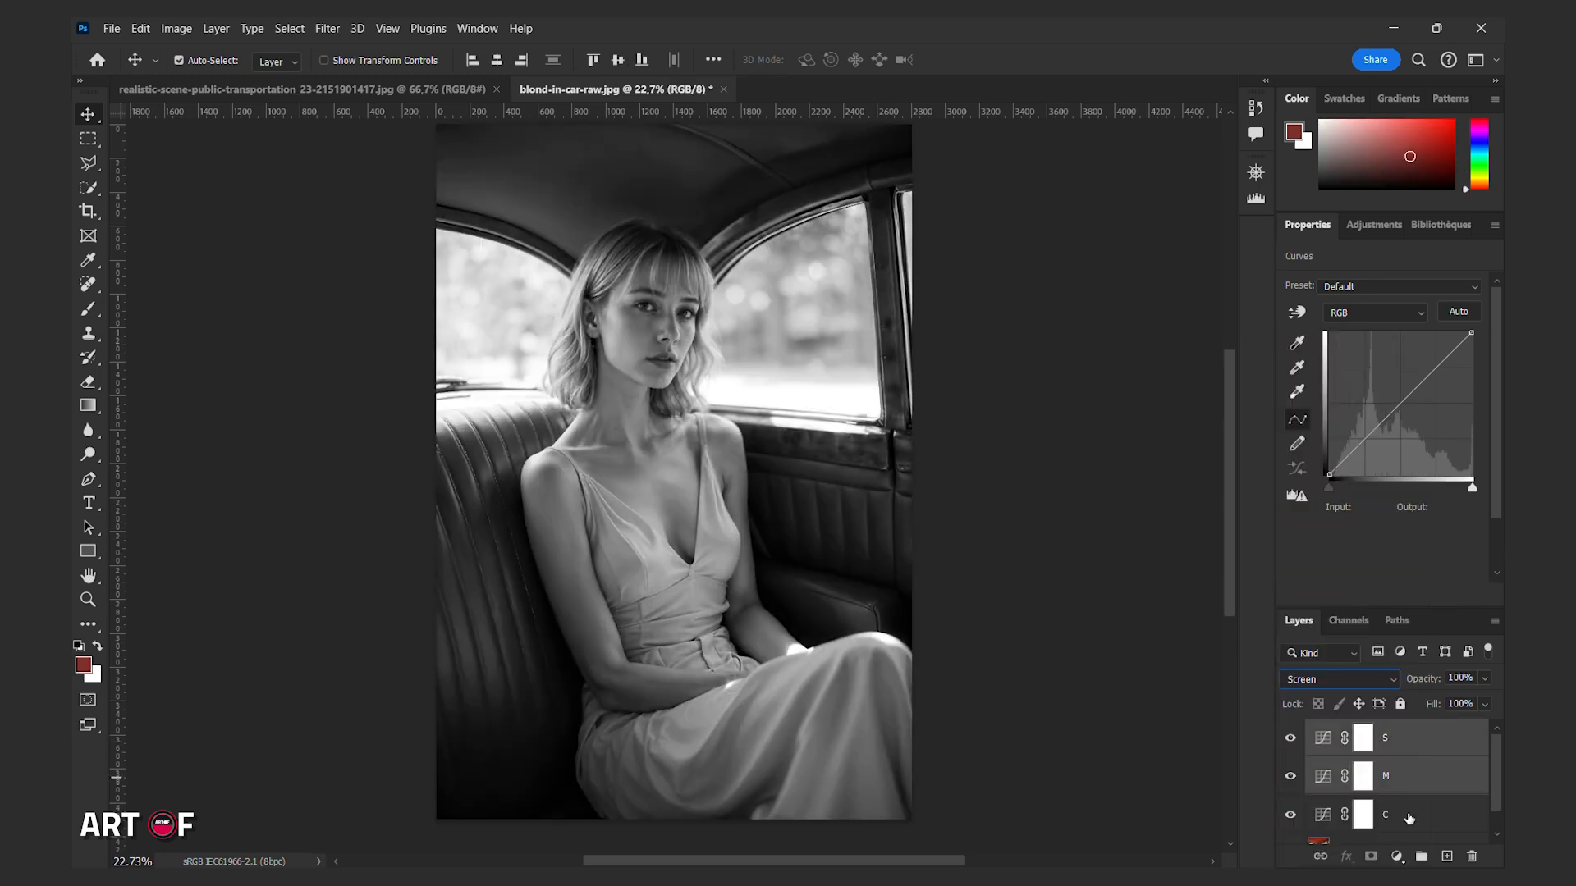
click(1421, 856)
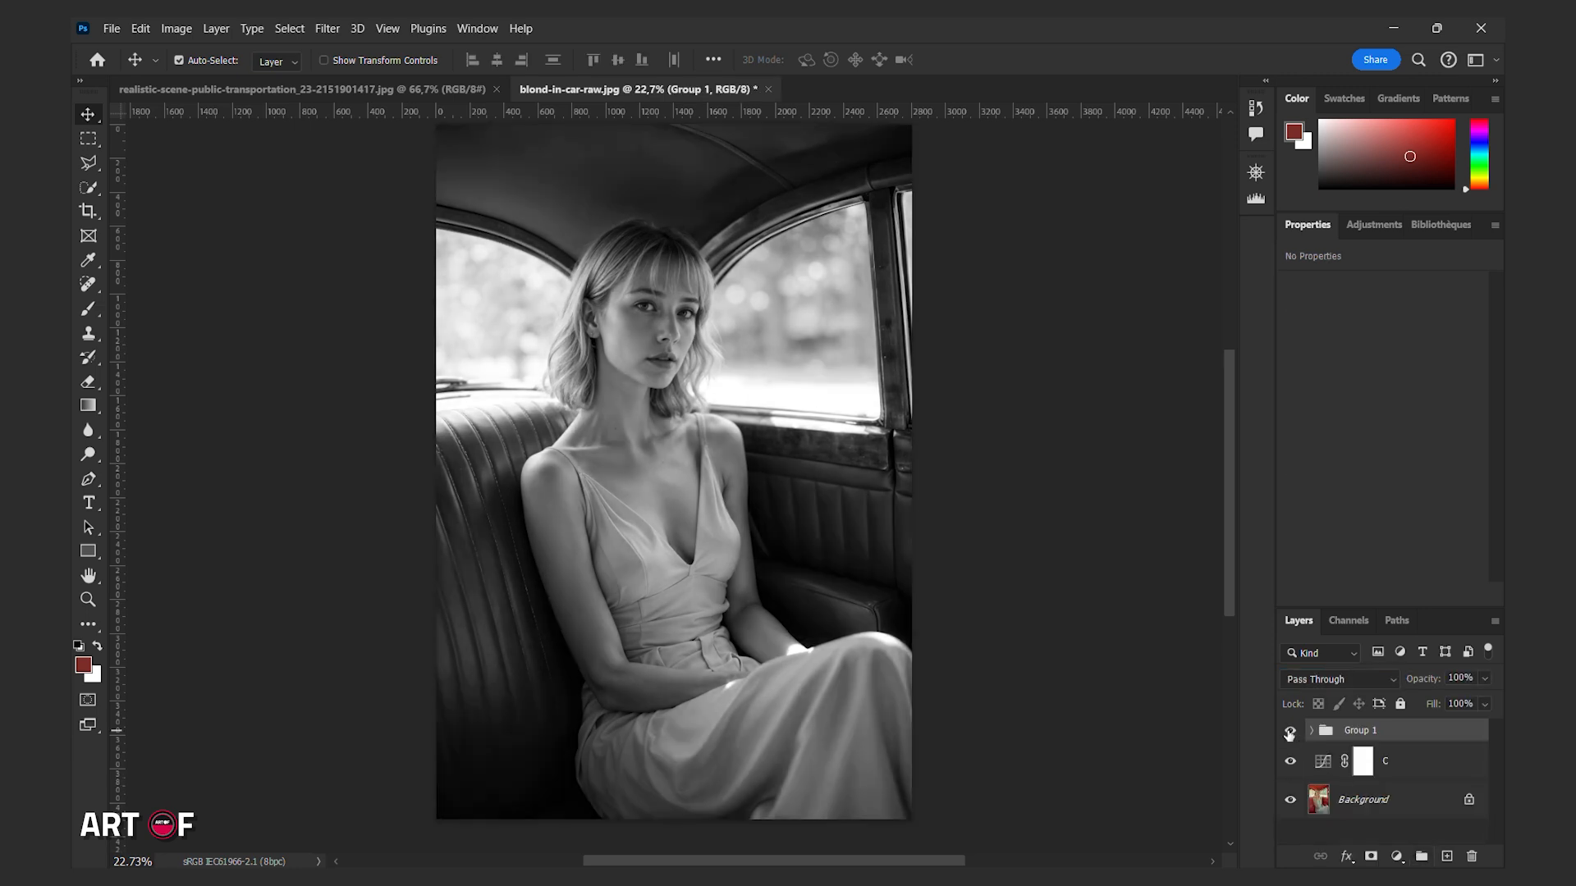
shift+click(1395, 761)
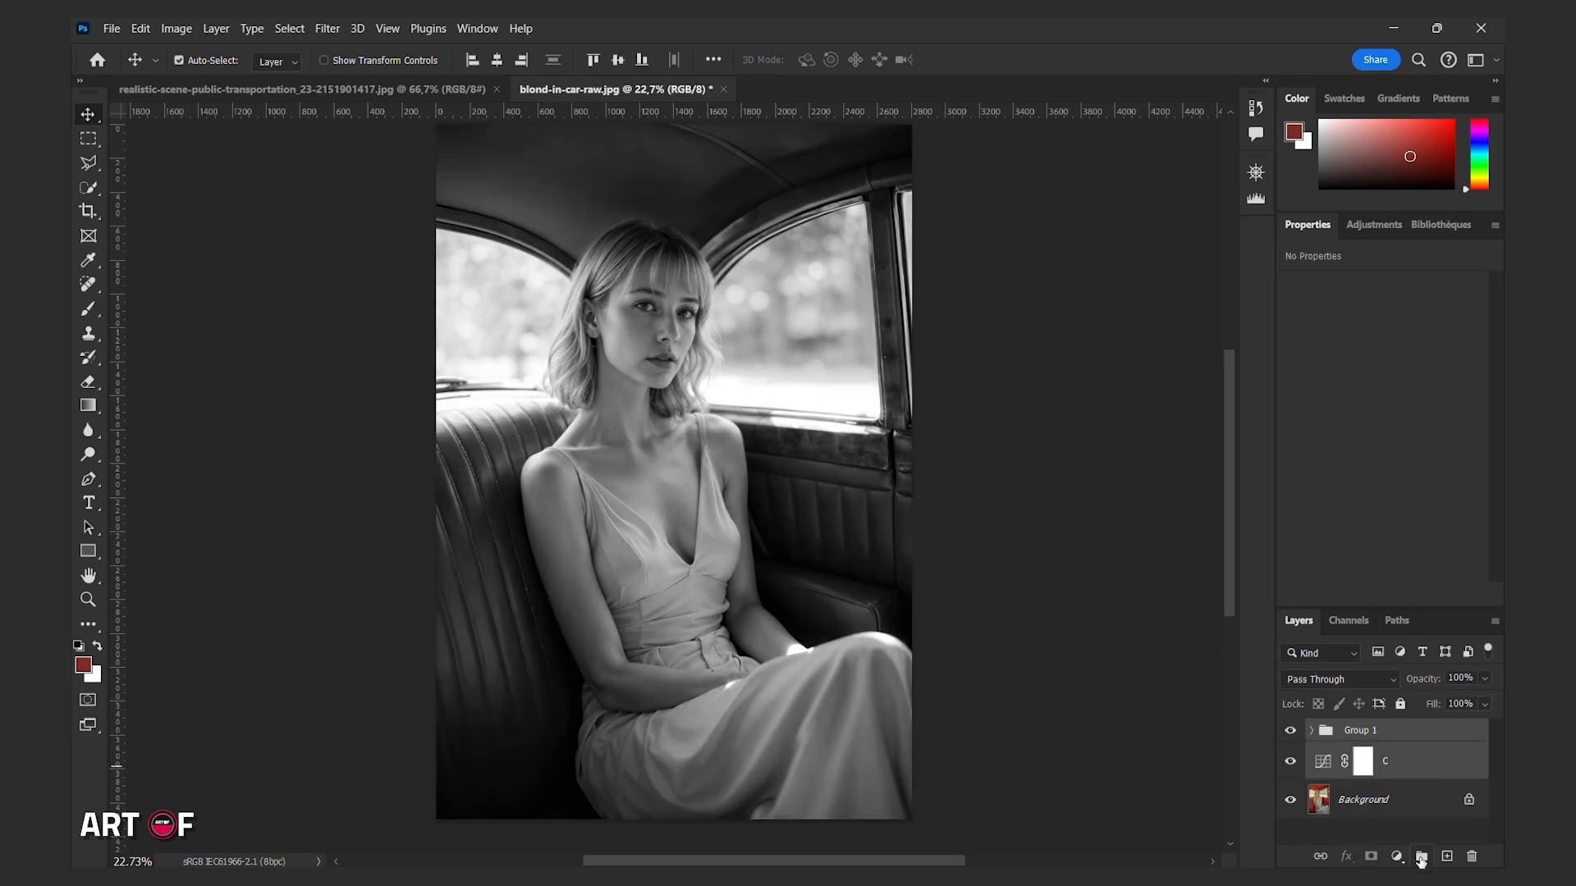
click(1421, 856)
double_click(1357, 731)
text(CM)
key(Return)
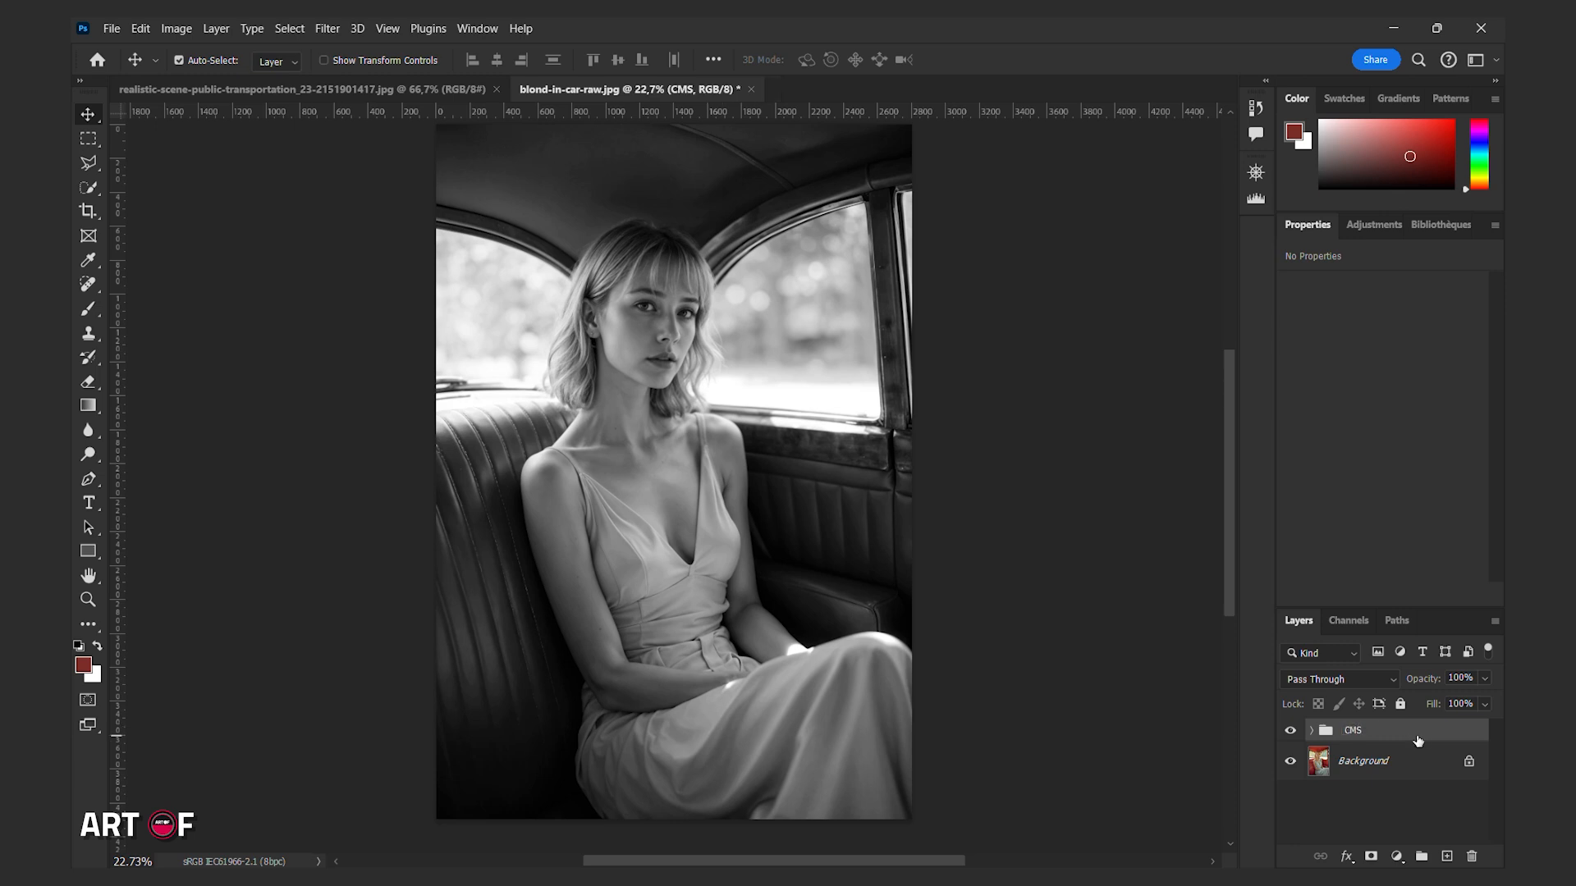
Add a Curves adjustment layer above the CMS group and darken it with a shadow point and an upper point at input 171, output 135.
click(1415, 824)
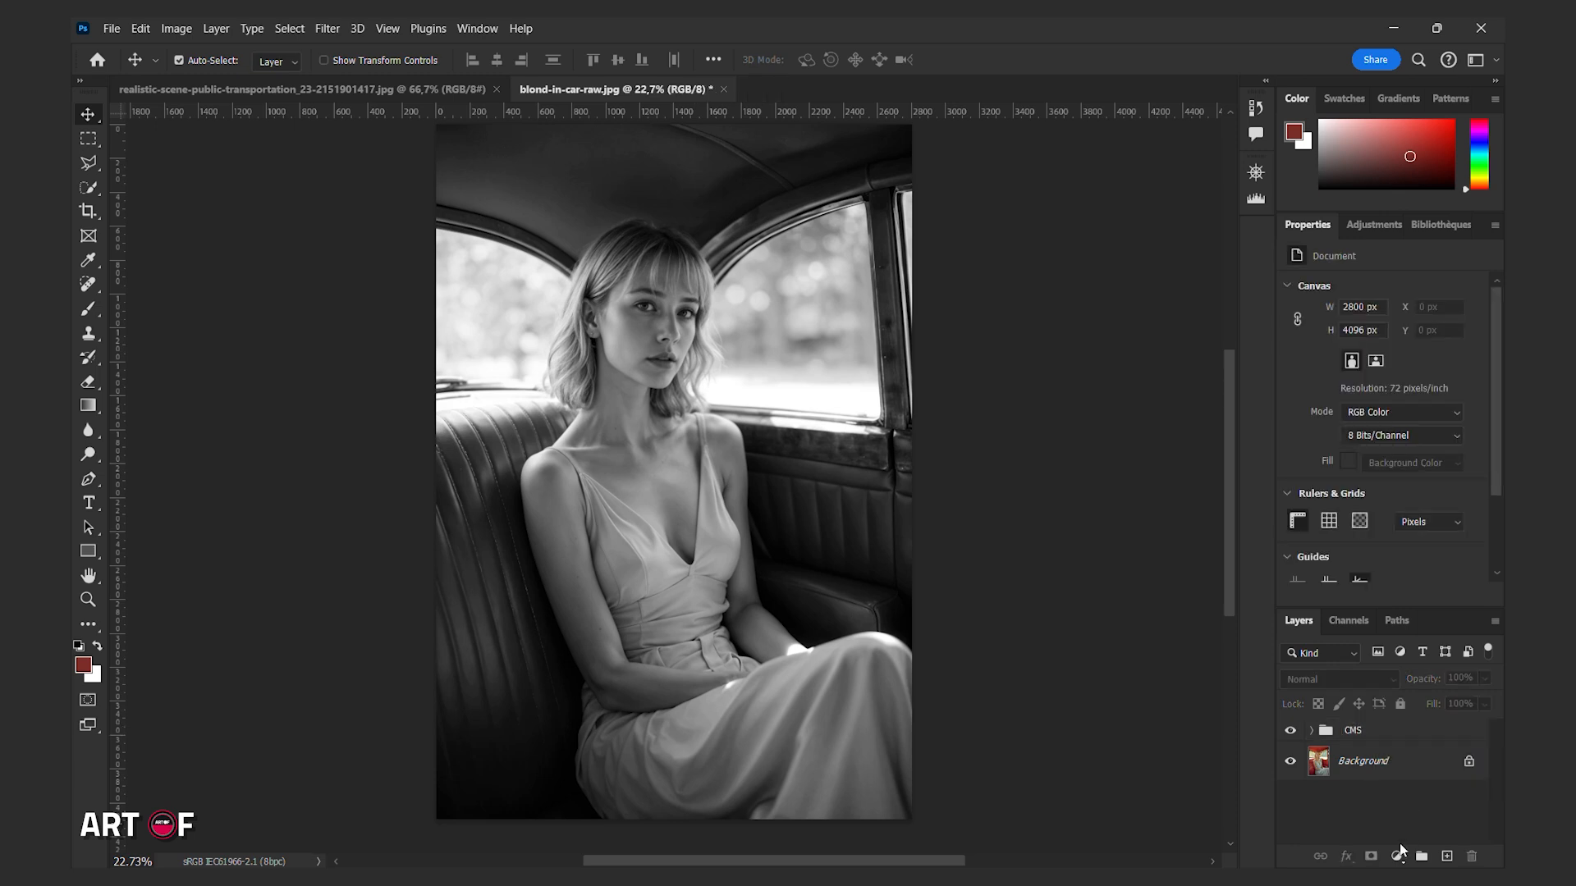
click(1396, 856)
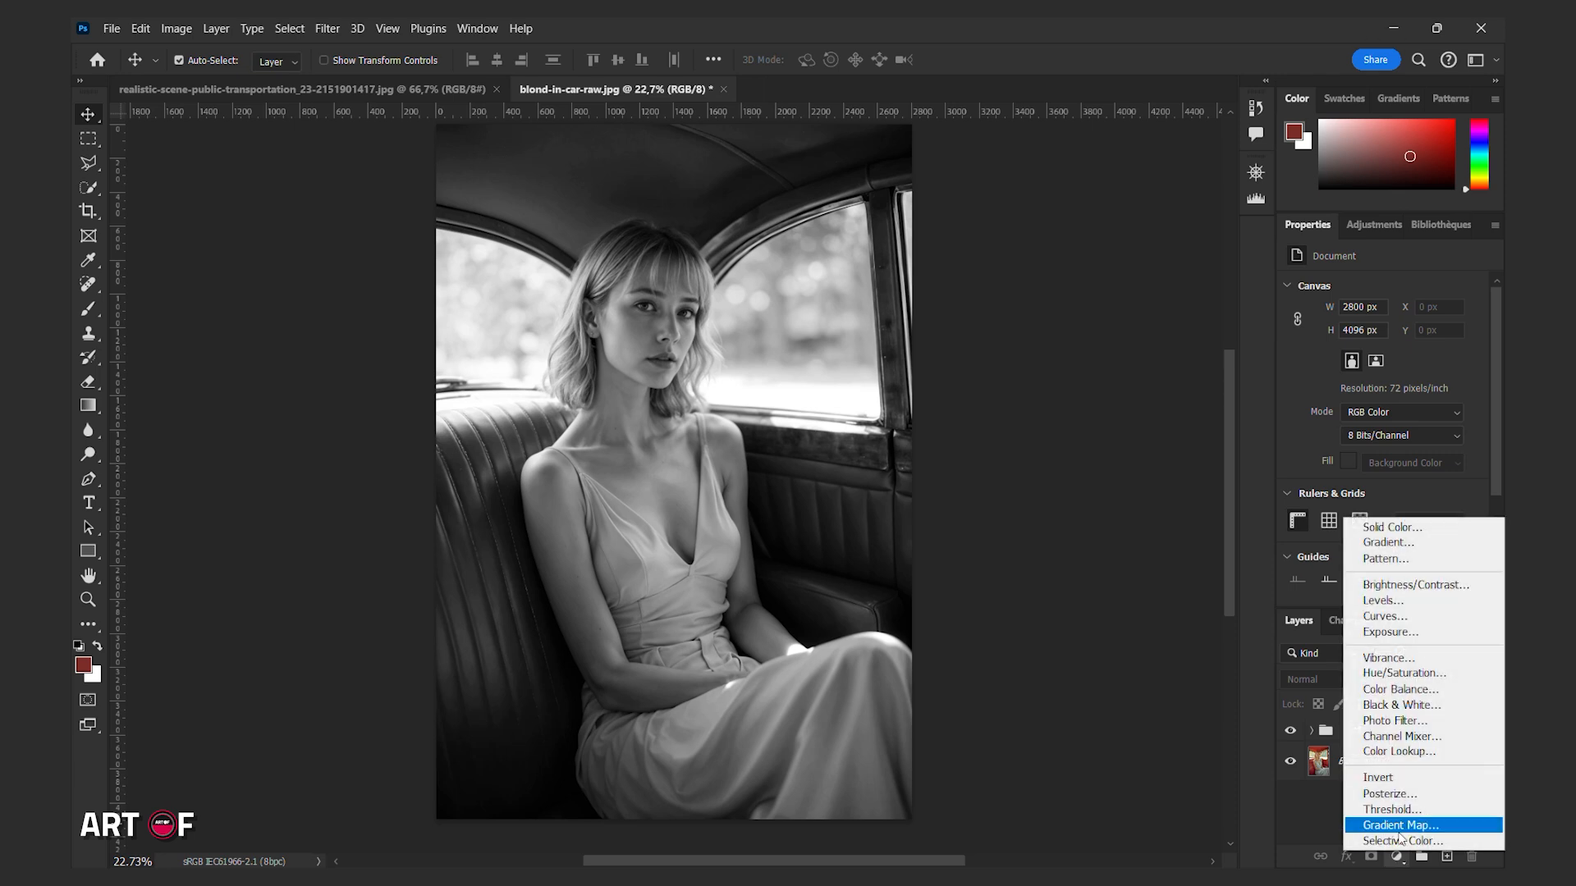
click(1401, 620)
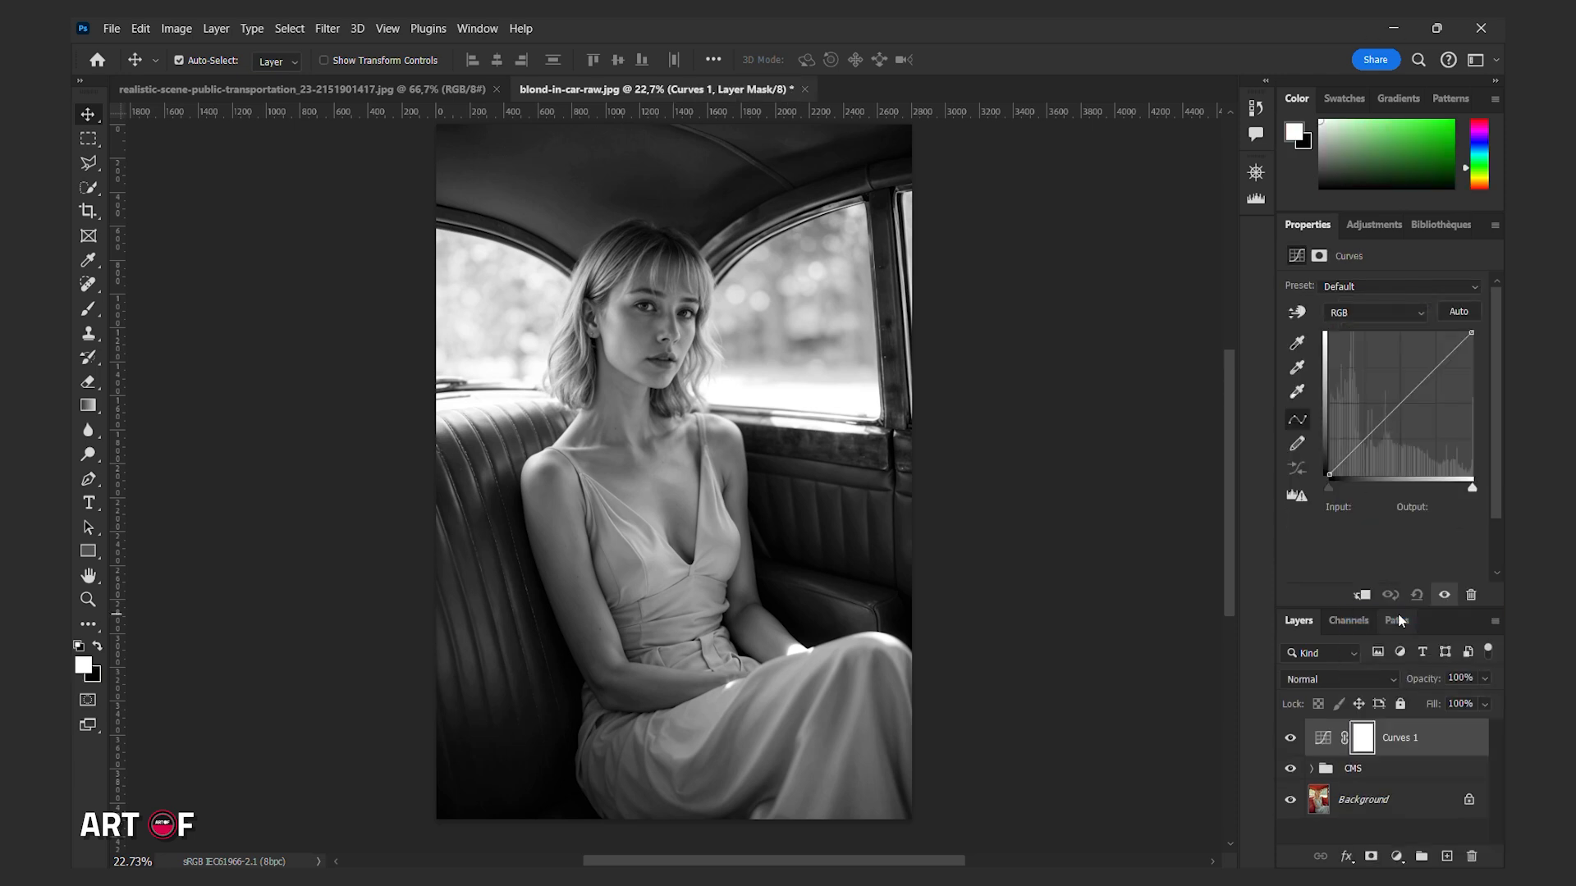
drag(1368, 442, 1330, 468)
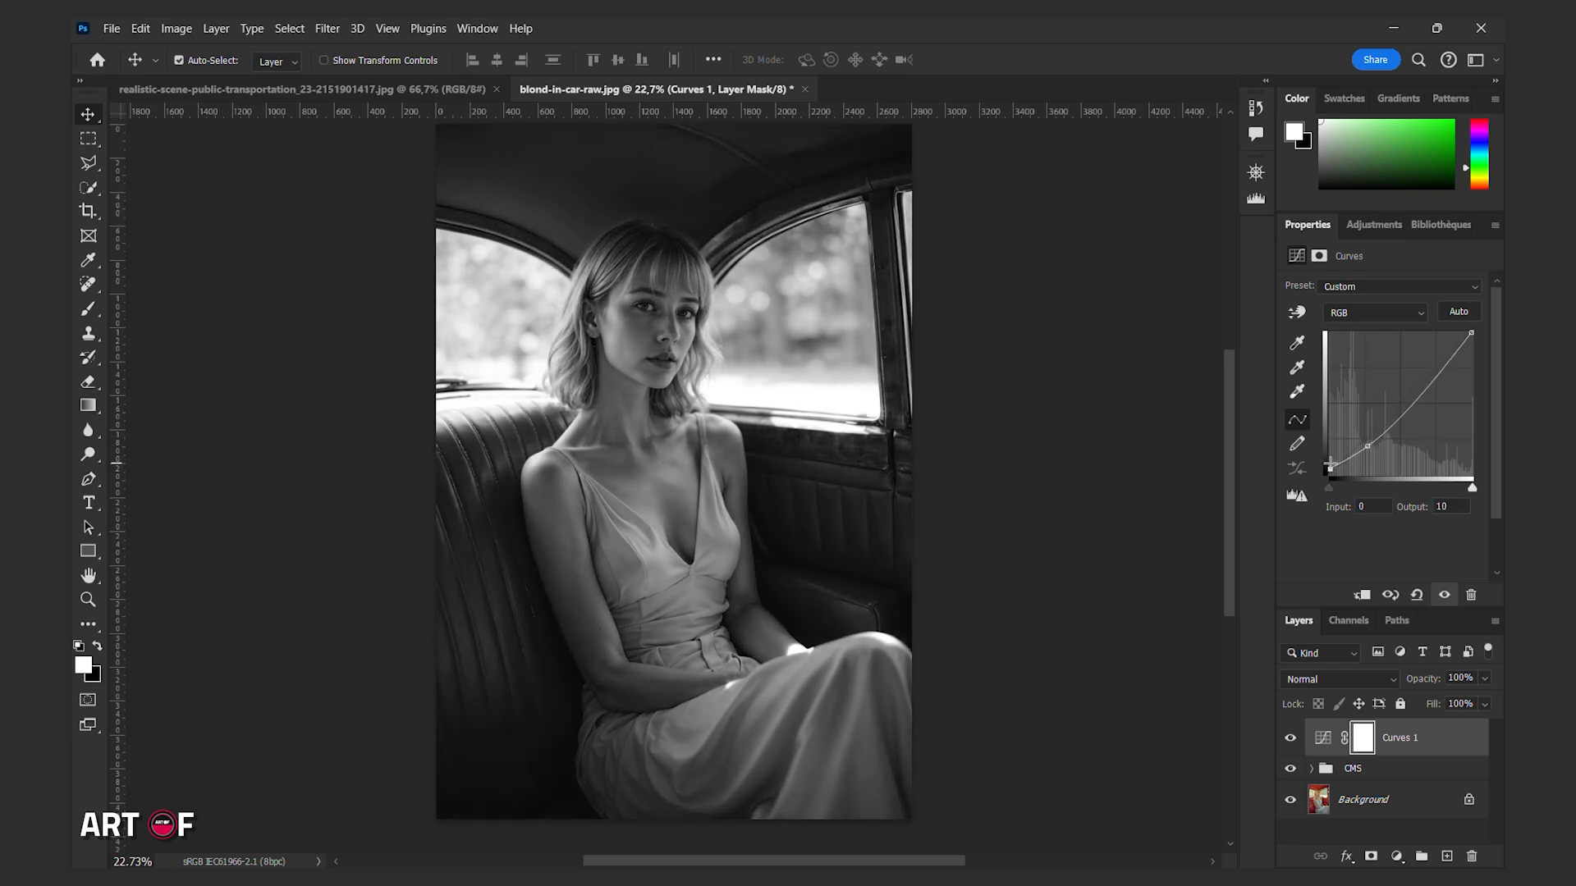
mouse_move(1414, 393)
mouse_down()
mouse_move(1423, 376)
mouse_move(1425, 400)
mouse_up()
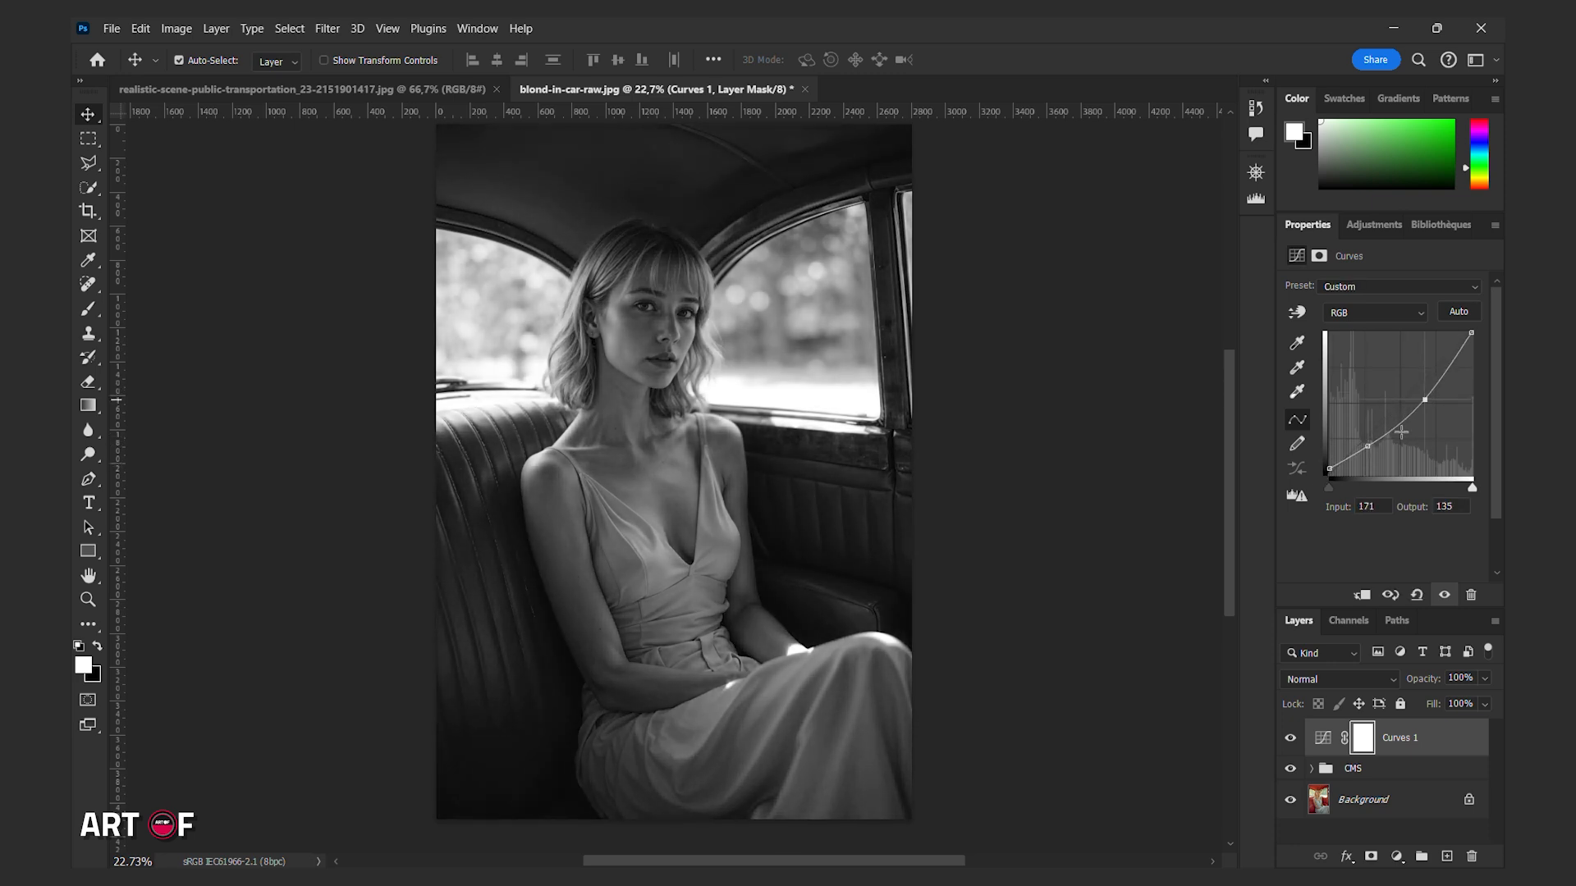
Deepen the curve's shadow point, refine its upper point, compare before and after, and set the black point to input 0, output 0.
drag(1367, 445, 1369, 451)
drag(1424, 400, 1427, 403)
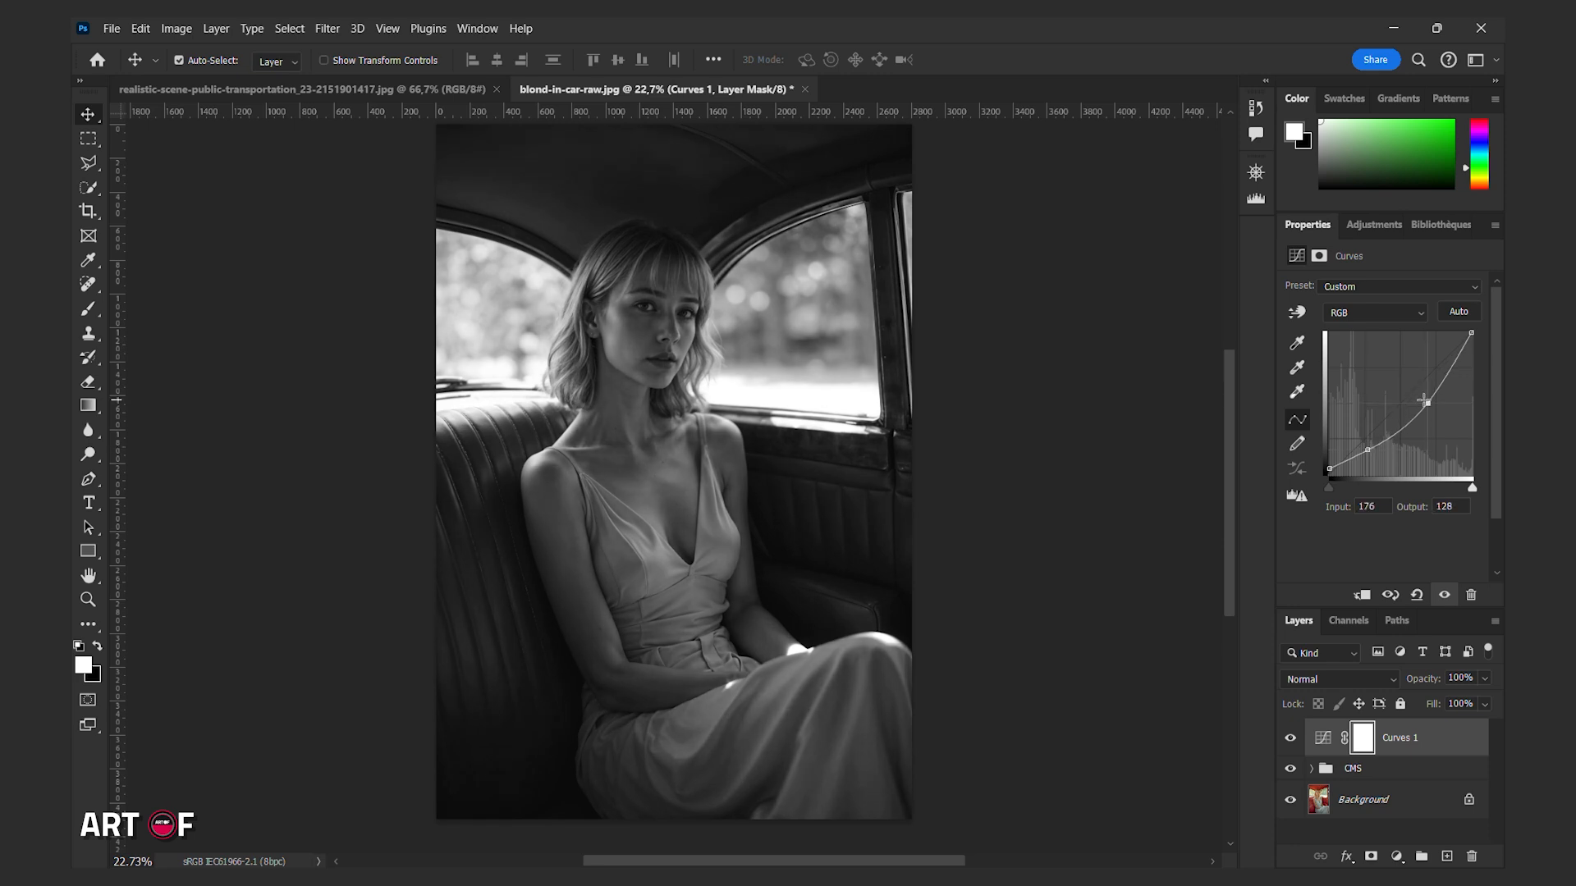
drag(1368, 450, 1368, 450)
drag(1427, 403, 1434, 392)
click(1290, 739)
click(1290, 738)
click(1330, 474)
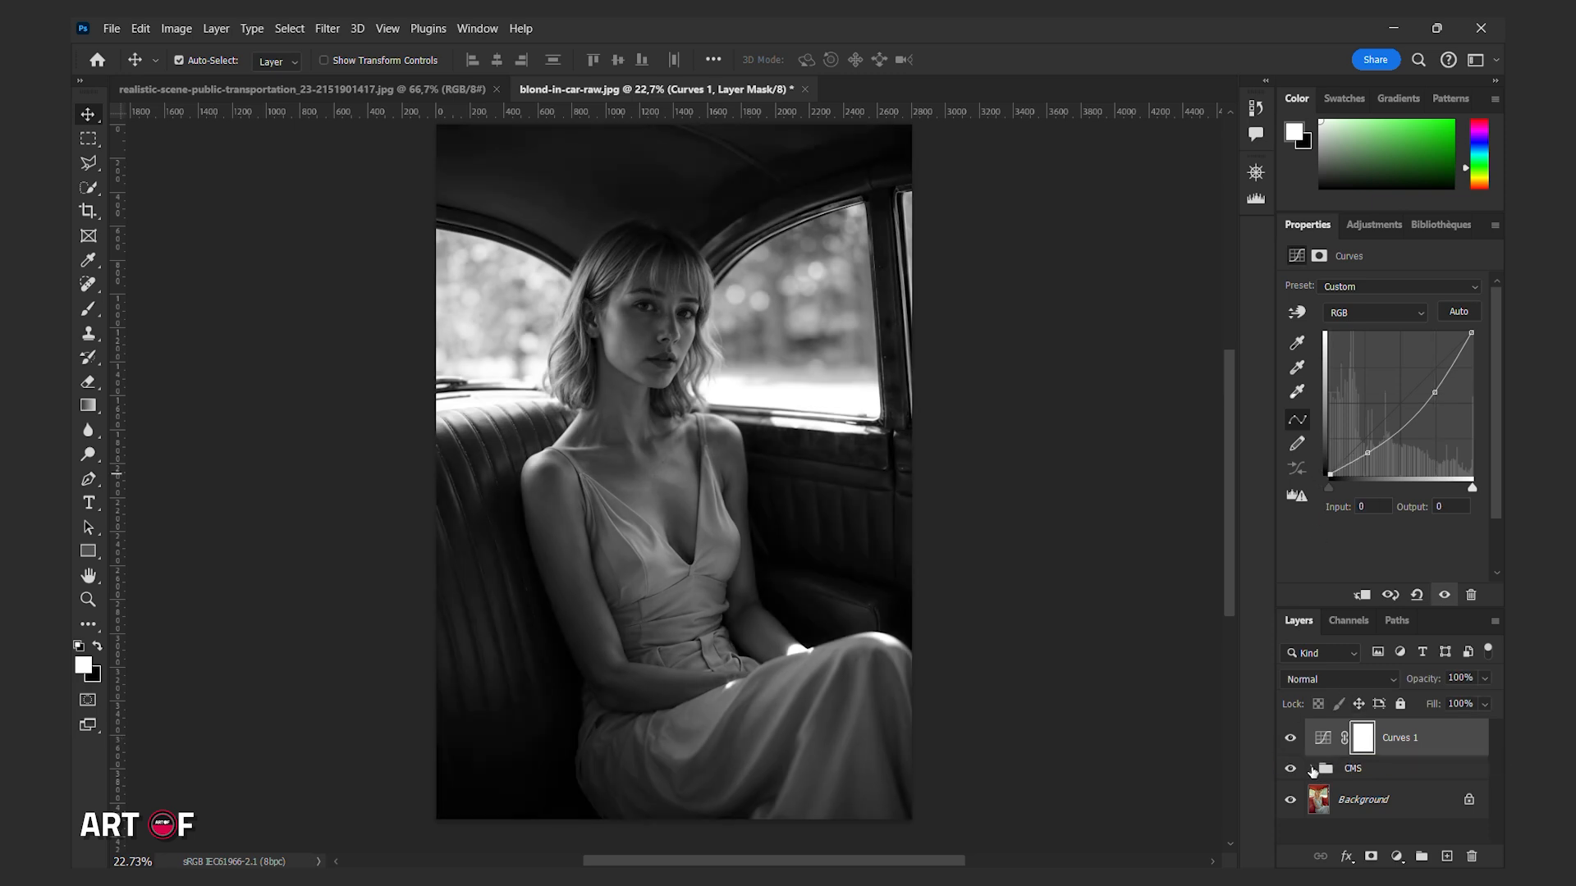
Expand the CMS group and toggle the M layer's visibility to examine its effect on the photo.
click(1314, 770)
scroll(1330, 766, down, 2)
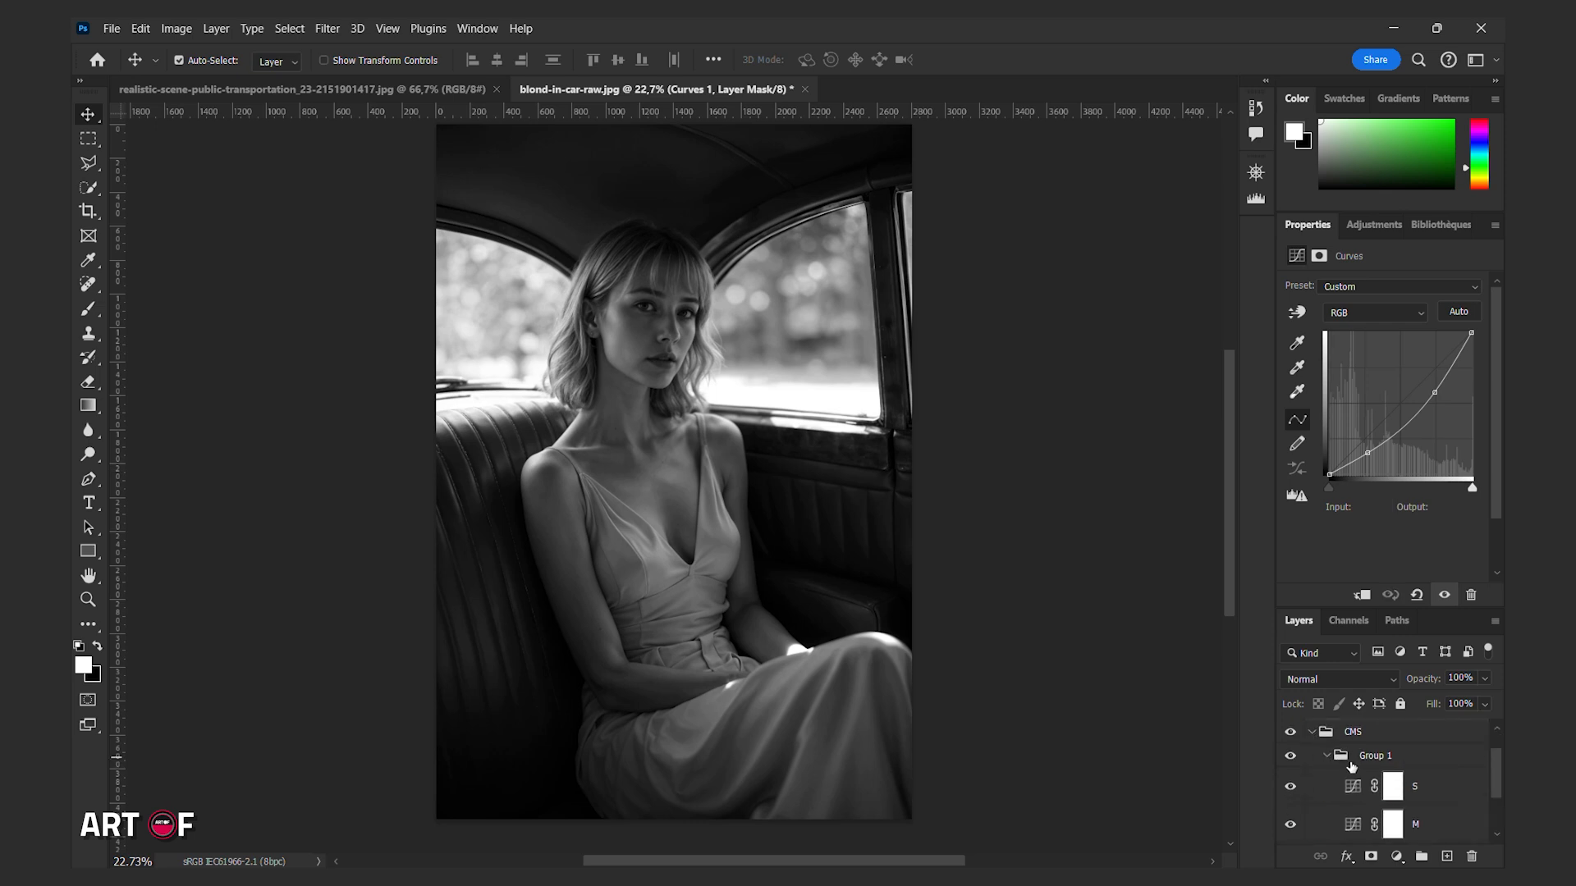
click(1290, 788)
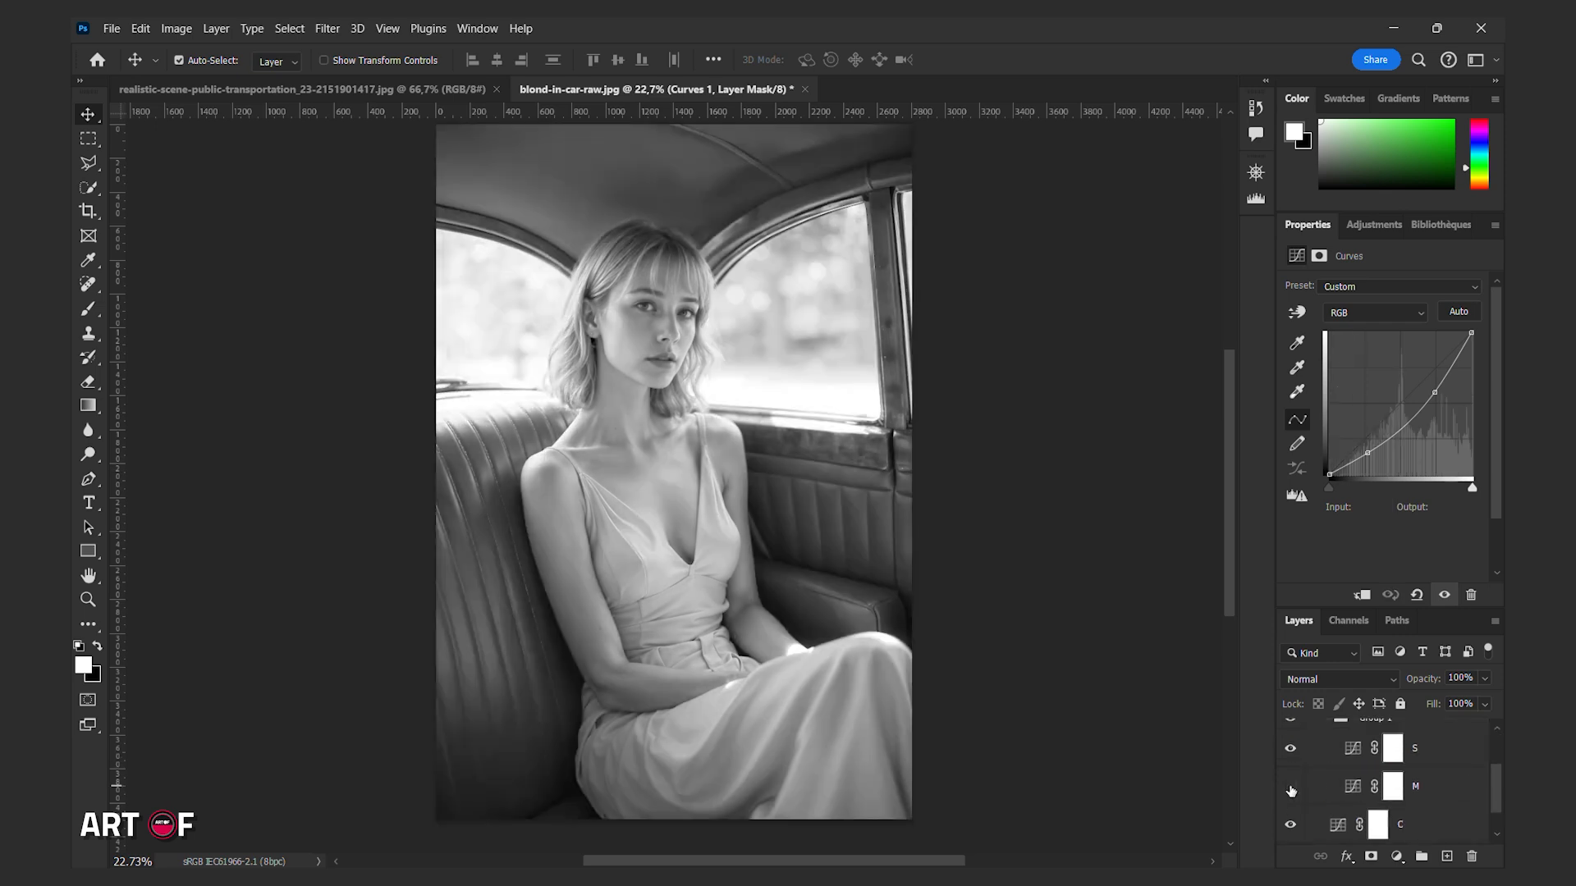
click(1290, 788)
click(1413, 787)
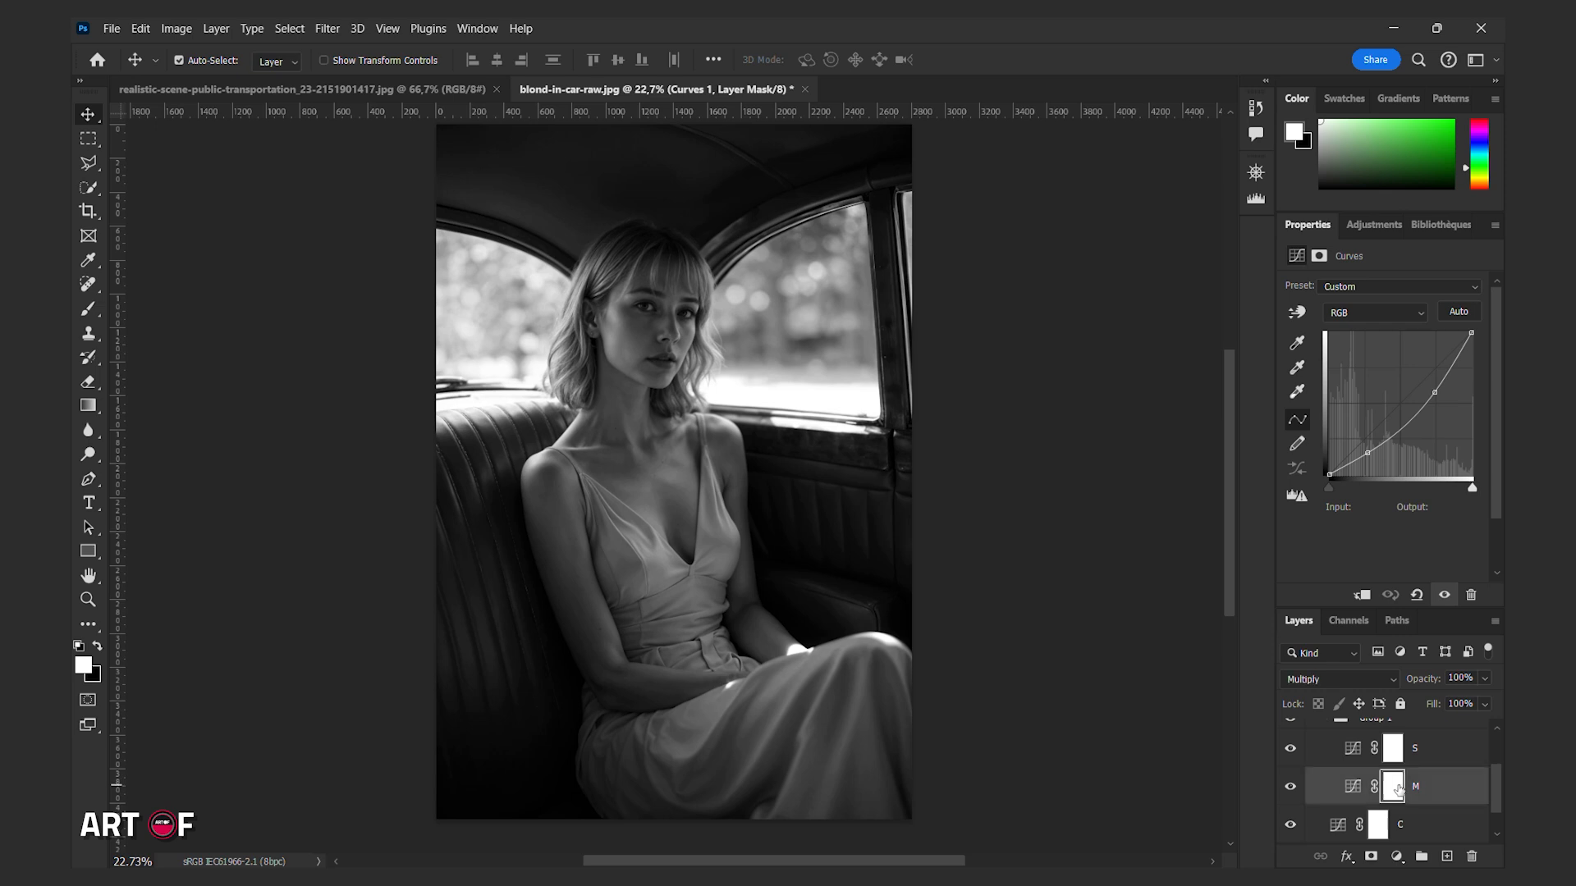
click(89, 309)
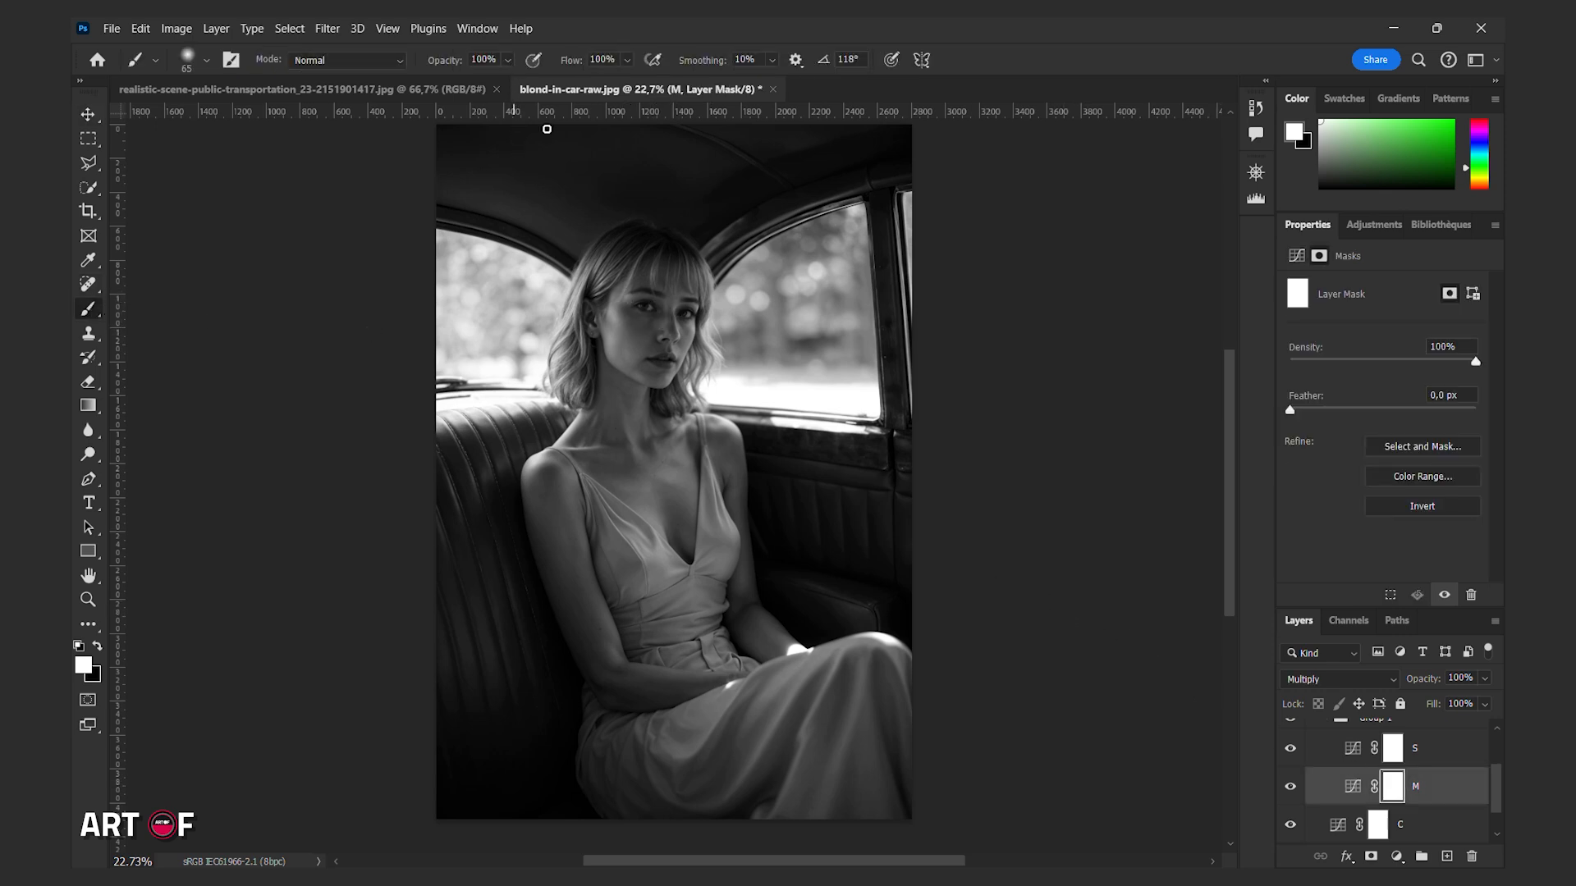
key(x)
key(x)
scroll(1308, 793, up, 1)
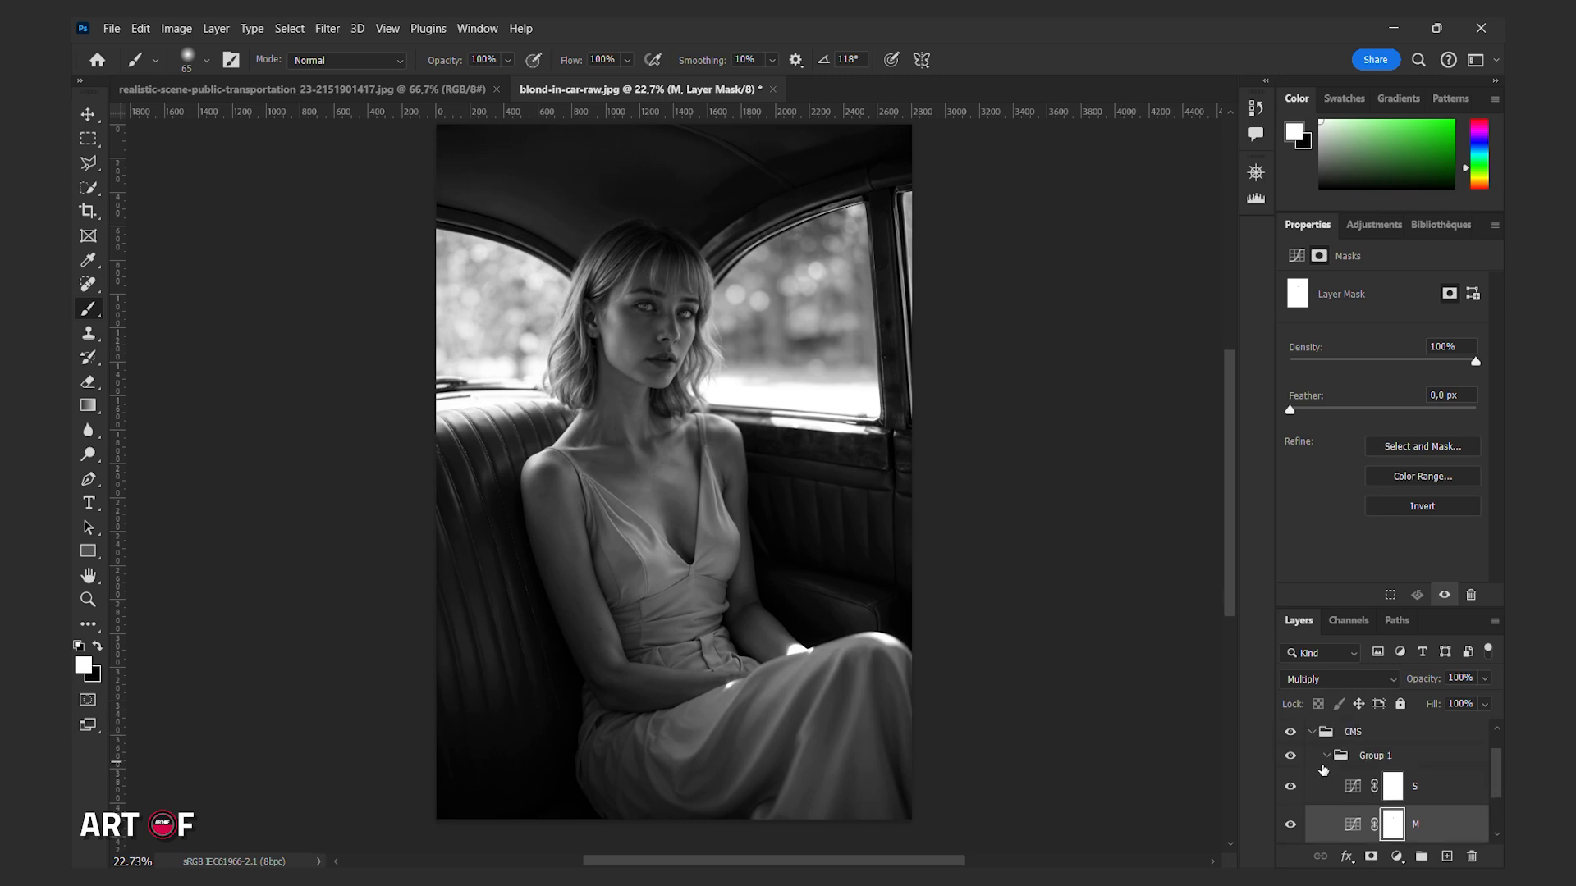
click(1326, 755)
click(1312, 734)
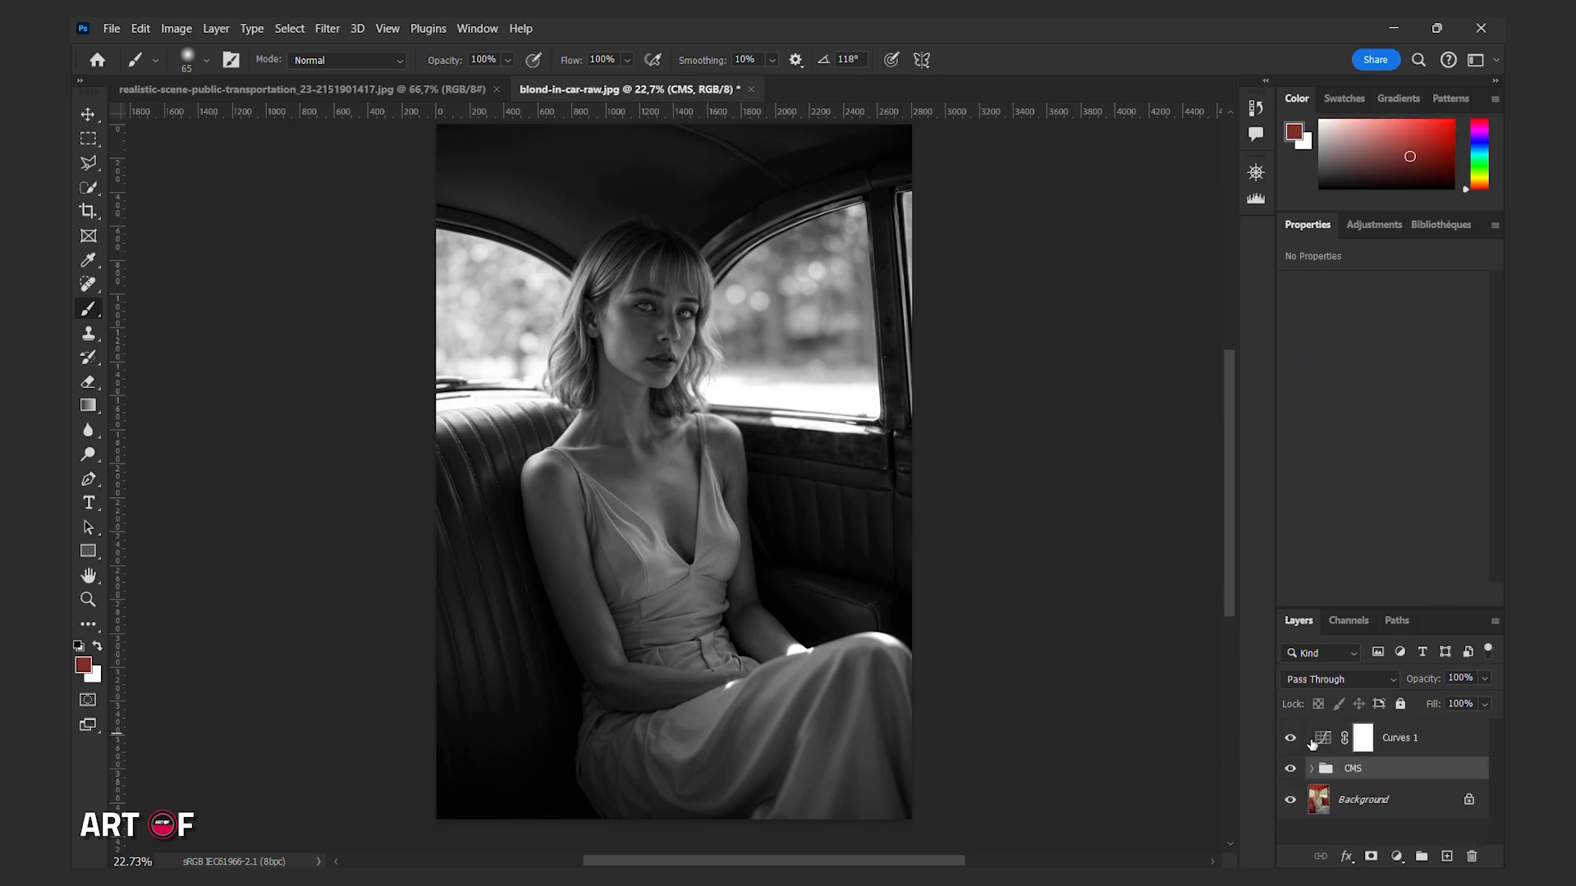
Rename the darkening curves layer as MOOD and add a new Curves adjustment layer named lights above it.
double_click(1397, 738)
text(MOOD)
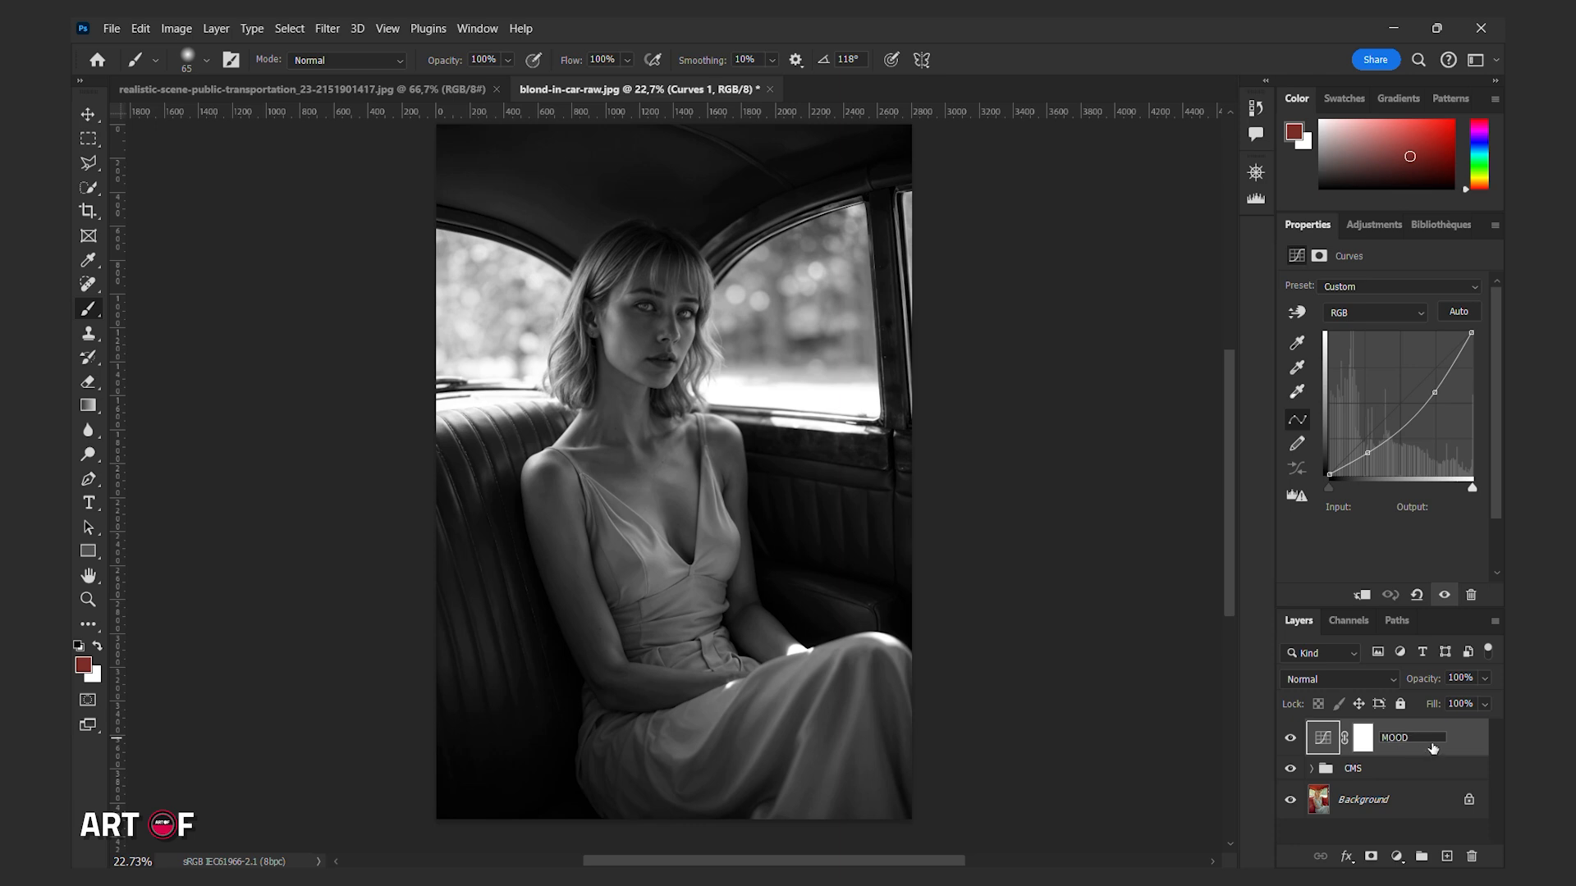
click(1397, 856)
click(1387, 621)
double_click(1407, 738)
text(lights)
key(Return)
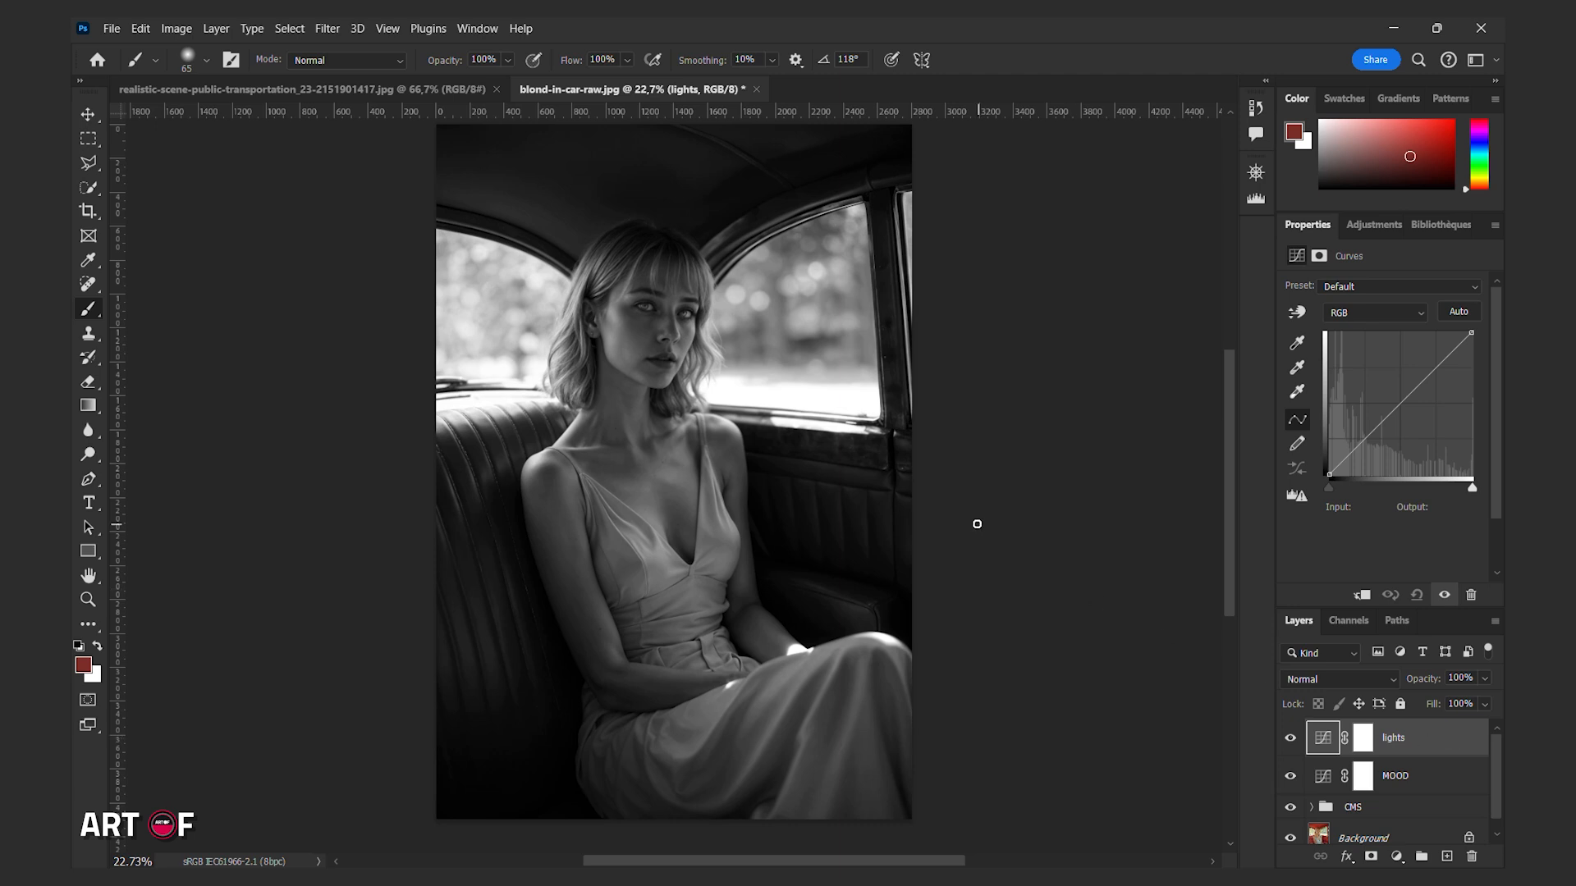
Lasso the right car window with the adjoining side of the face and hair, adding the left window and the narrow right-edge window.
click(87, 163)
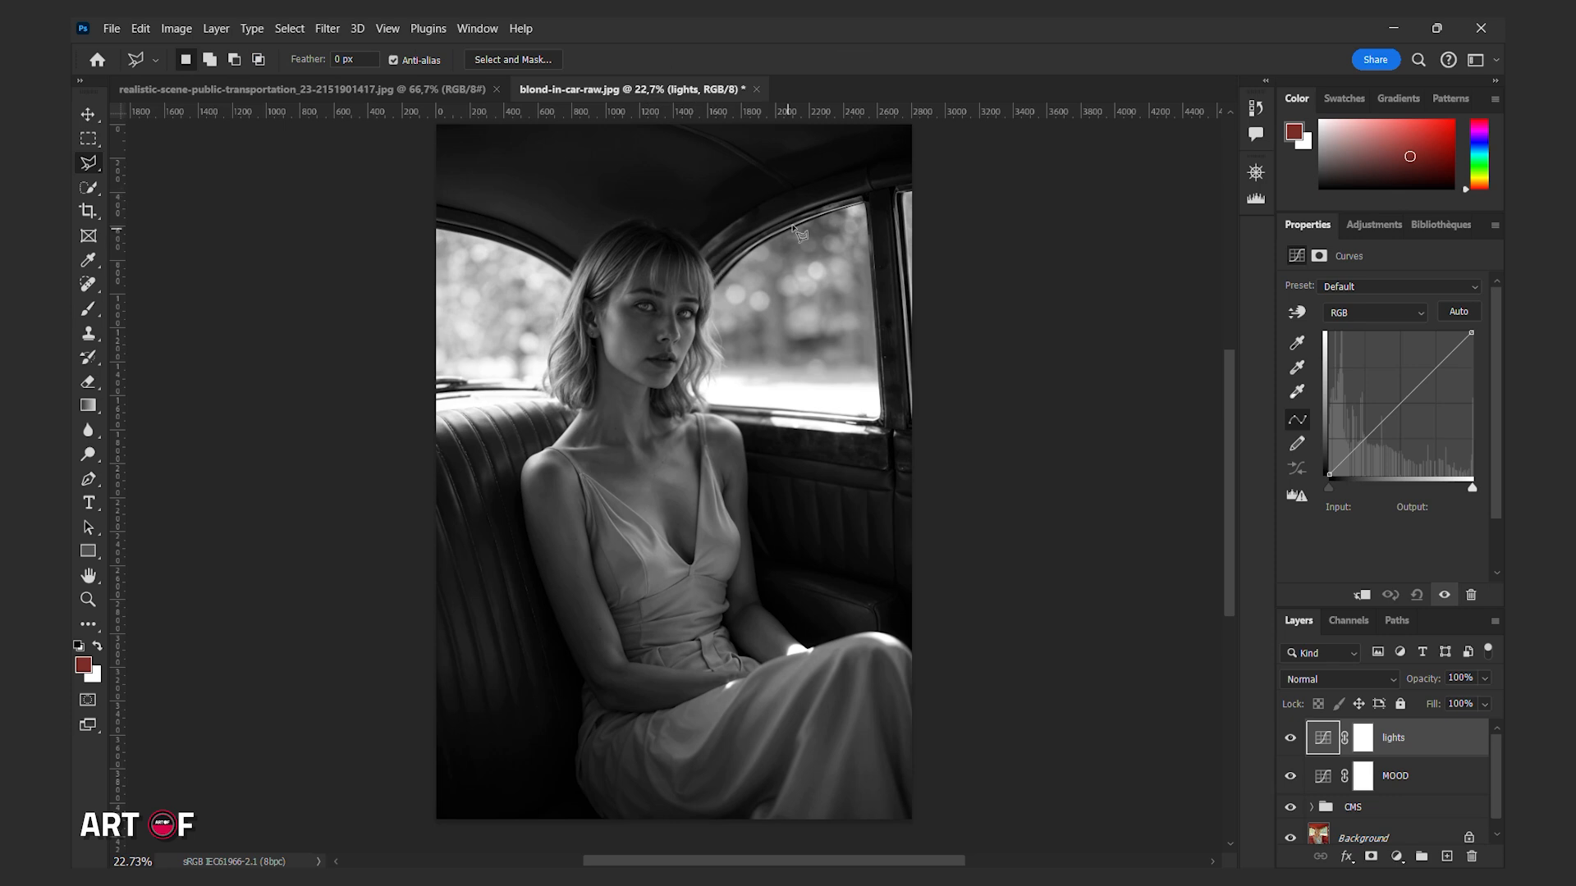
mouse_move(865, 201)
mouse_down()
mouse_move(700, 269)
mouse_move(701, 300)
mouse_move(686, 268)
mouse_move(660, 383)
mouse_move(684, 418)
mouse_move(737, 436)
mouse_move(710, 410)
mouse_move(879, 432)
mouse_move(864, 432)
mouse_move(864, 201)
mouse_up()
key(shift)
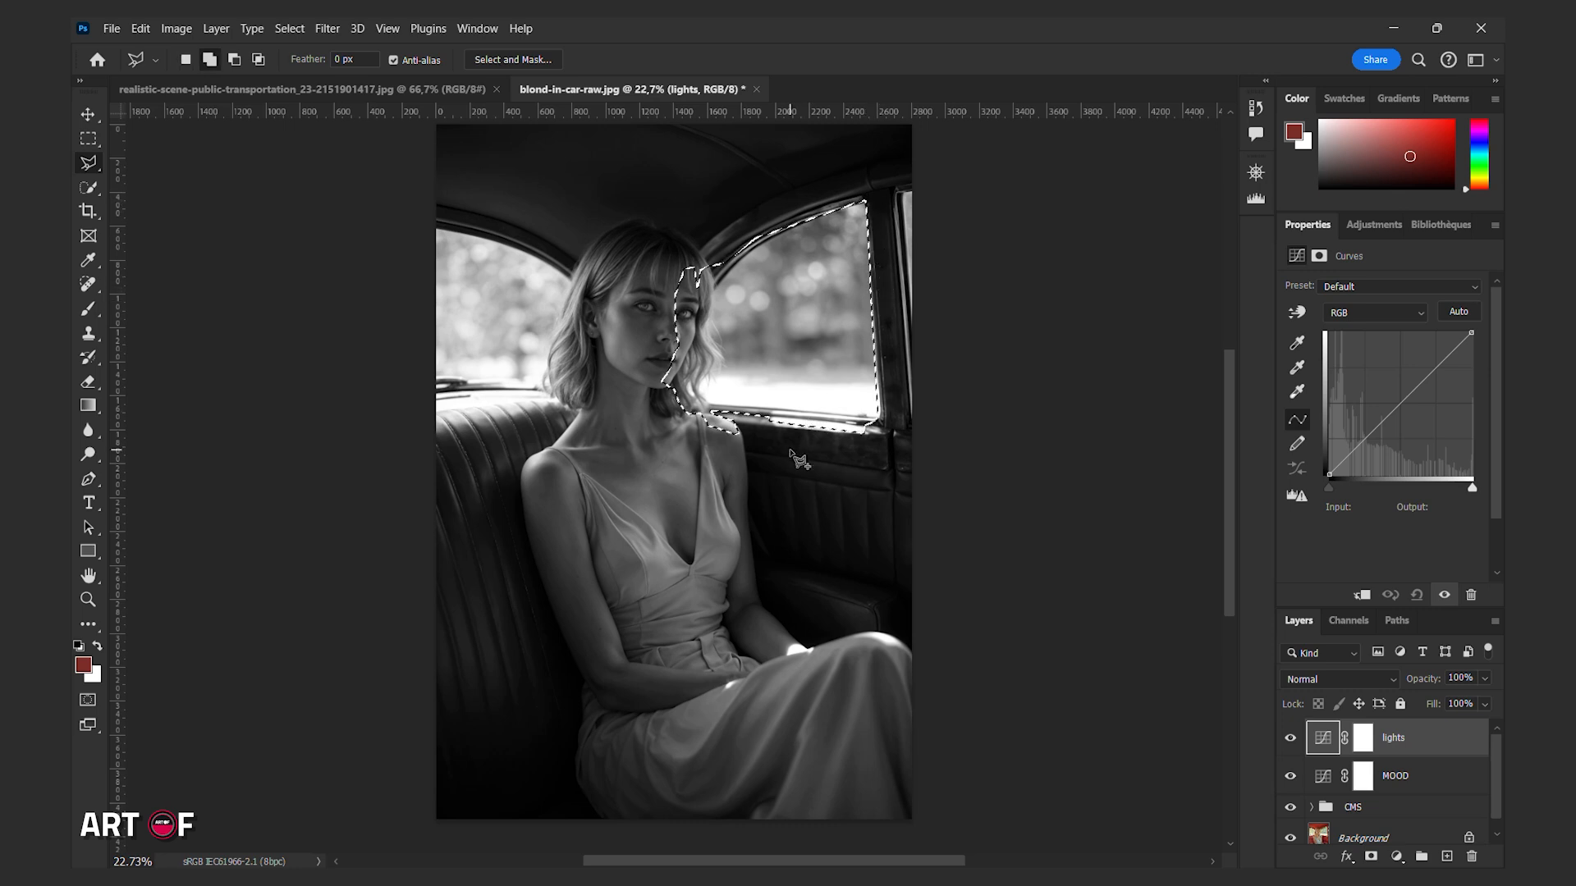
mouse_move(429, 220)
mouse_down()
mouse_move(575, 283)
mouse_move(610, 266)
mouse_move(584, 305)
mouse_move(588, 386)
mouse_move(557, 379)
mouse_move(548, 409)
mouse_move(423, 440)
mouse_up()
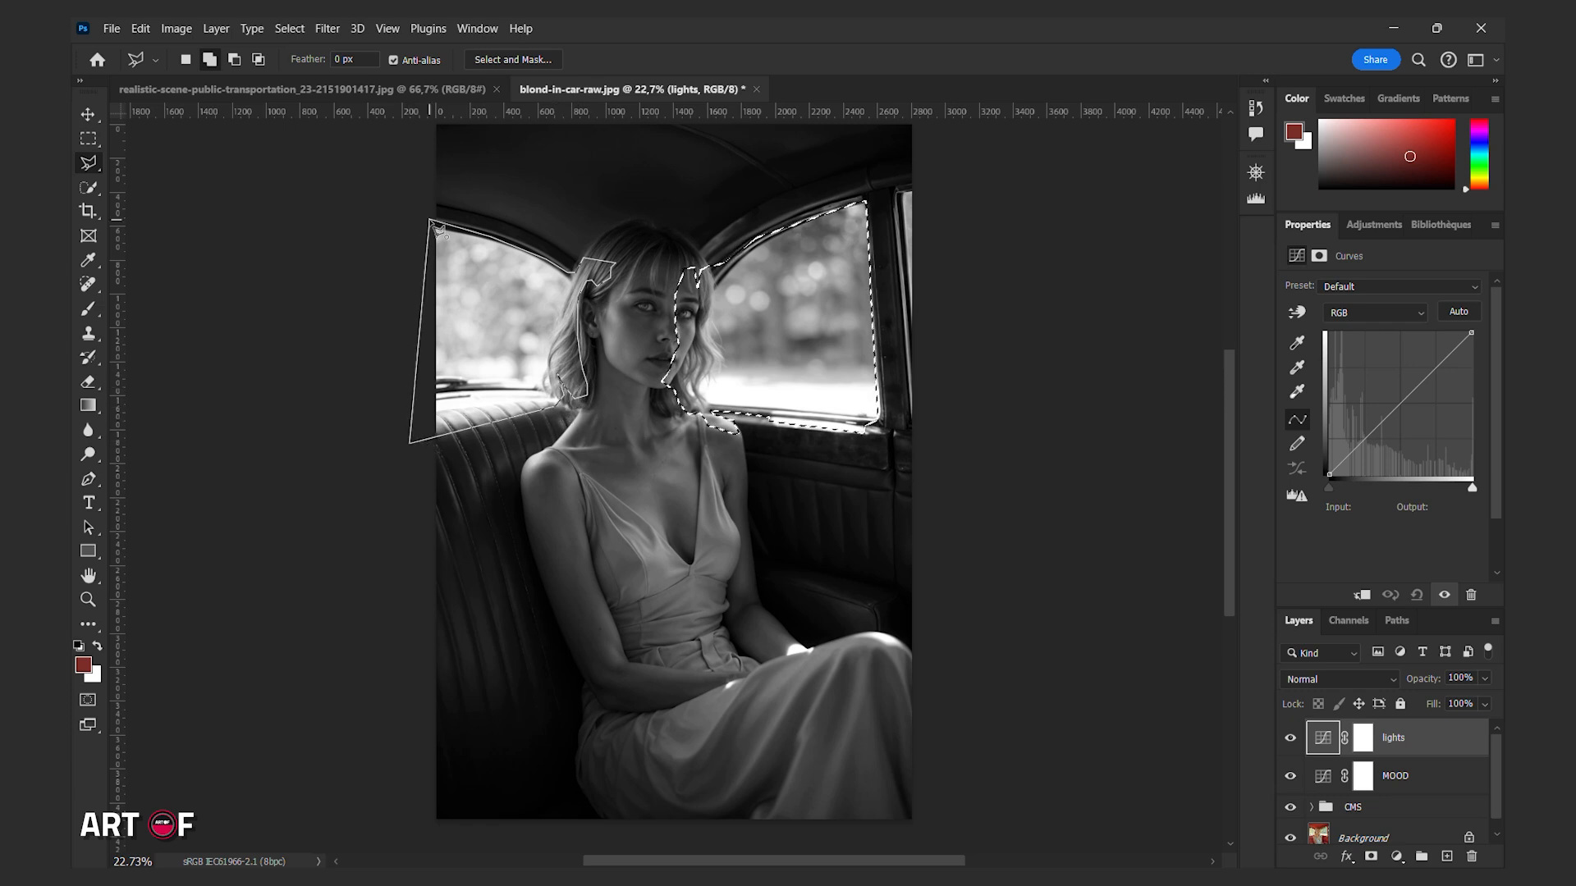
shift+click(902, 191)
click(915, 394)
click(945, 397)
click(924, 186)
click(902, 192)
Add two highlight shapes on the dress bodice to the selection, one along each side of the neckline.
shift+click(605, 506)
click(647, 567)
click(676, 568)
click(653, 530)
click(651, 542)
click(605, 506)
shift+click(708, 465)
click(718, 519)
click(733, 539)
click(724, 514)
click(709, 465)
Add two long narrow highlight strips along the folds of the skirt to the selection.
shift+click(862, 658)
click(805, 819)
click(823, 820)
click(864, 659)
shift+click(822, 661)
click(788, 689)
click(771, 726)
click(737, 778)
click(715, 798)
click(699, 801)
click(700, 808)
click(727, 796)
click(755, 765)
click(787, 704)
click(821, 661)
Add a curved highlight patch on the skirt just below the hands to the selection.
click(738, 690)
click(712, 732)
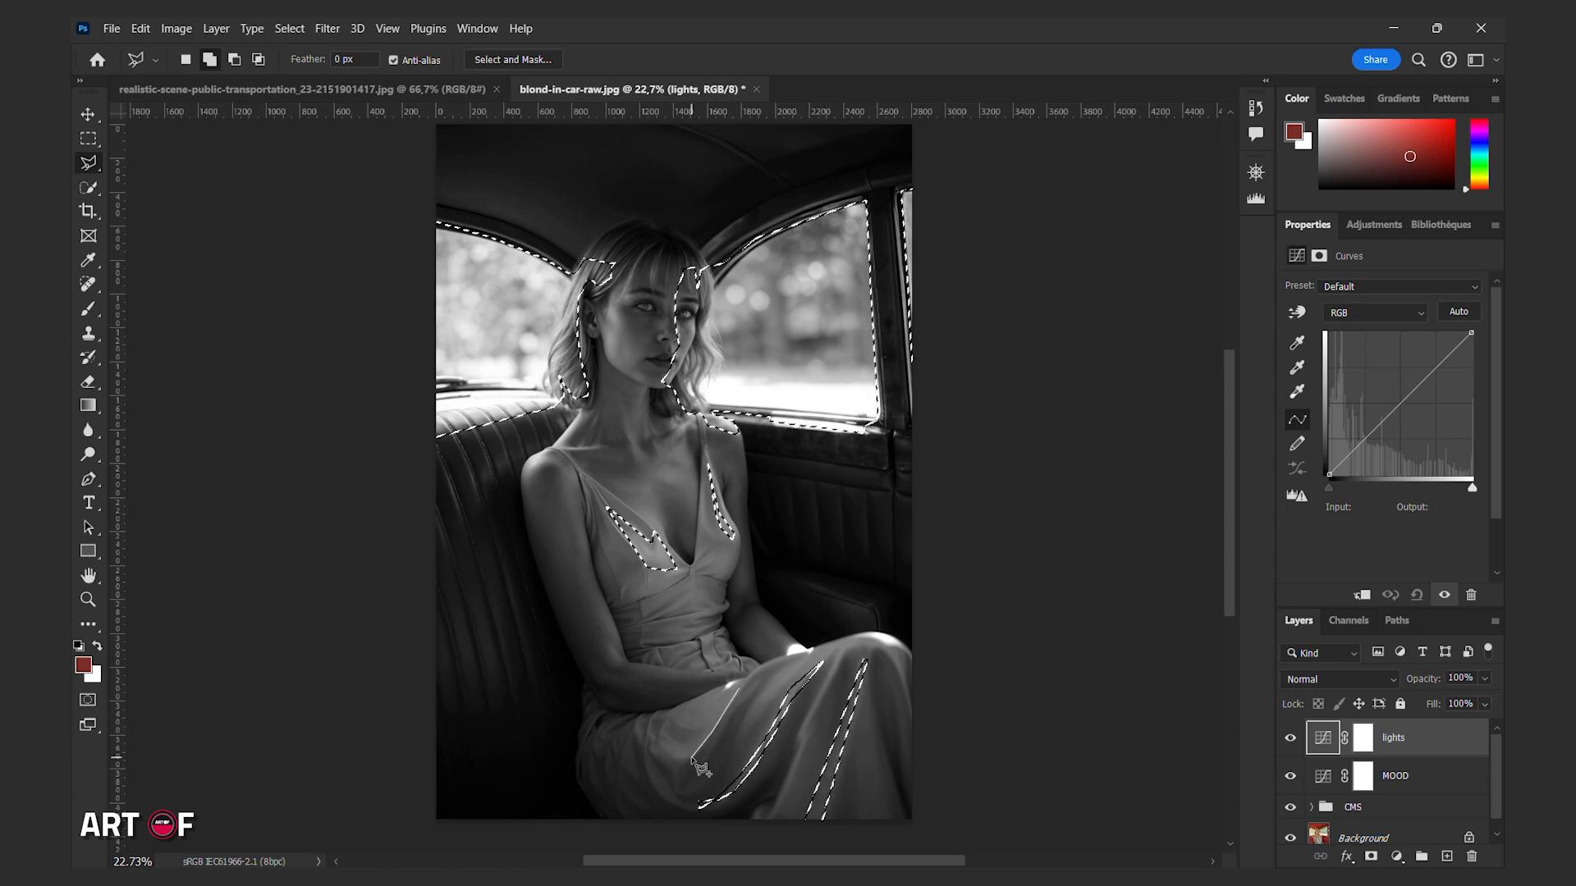
click(687, 727)
click(705, 728)
click(722, 701)
click(739, 689)
Add a highlight shape running from the neck across the collarbone and left shoulder to the selection.
click(583, 412)
click(564, 445)
click(602, 448)
click(552, 457)
click(550, 467)
click(529, 471)
click(533, 458)
click(560, 444)
click(583, 413)
Create a Curves adjustment layer masked by the selection and delete the unmasked lights curves layer.
click(1397, 857)
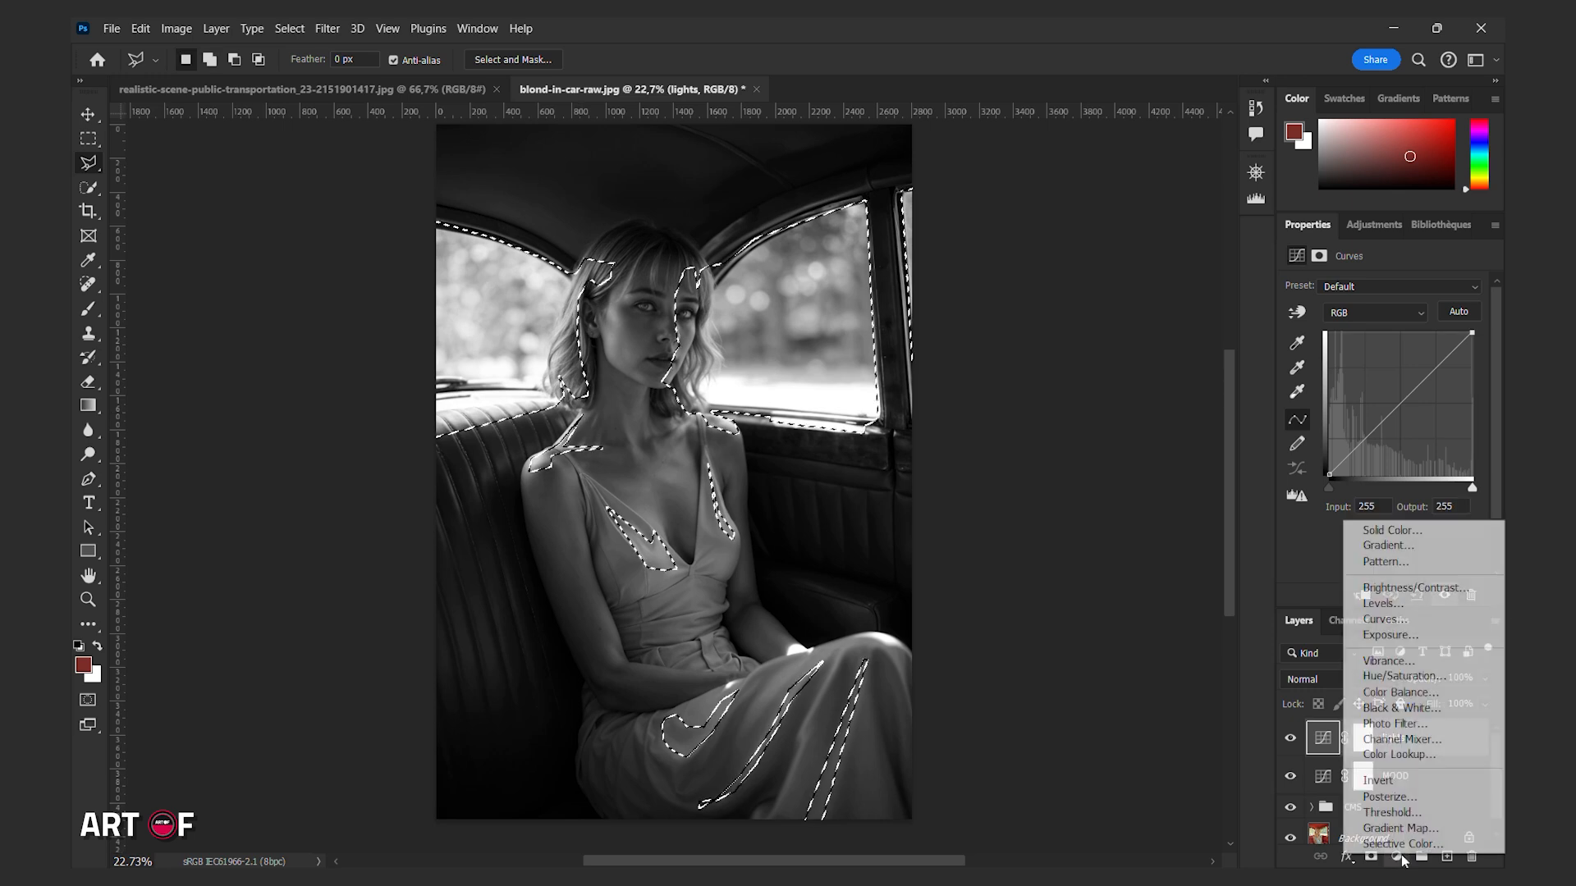
click(1405, 619)
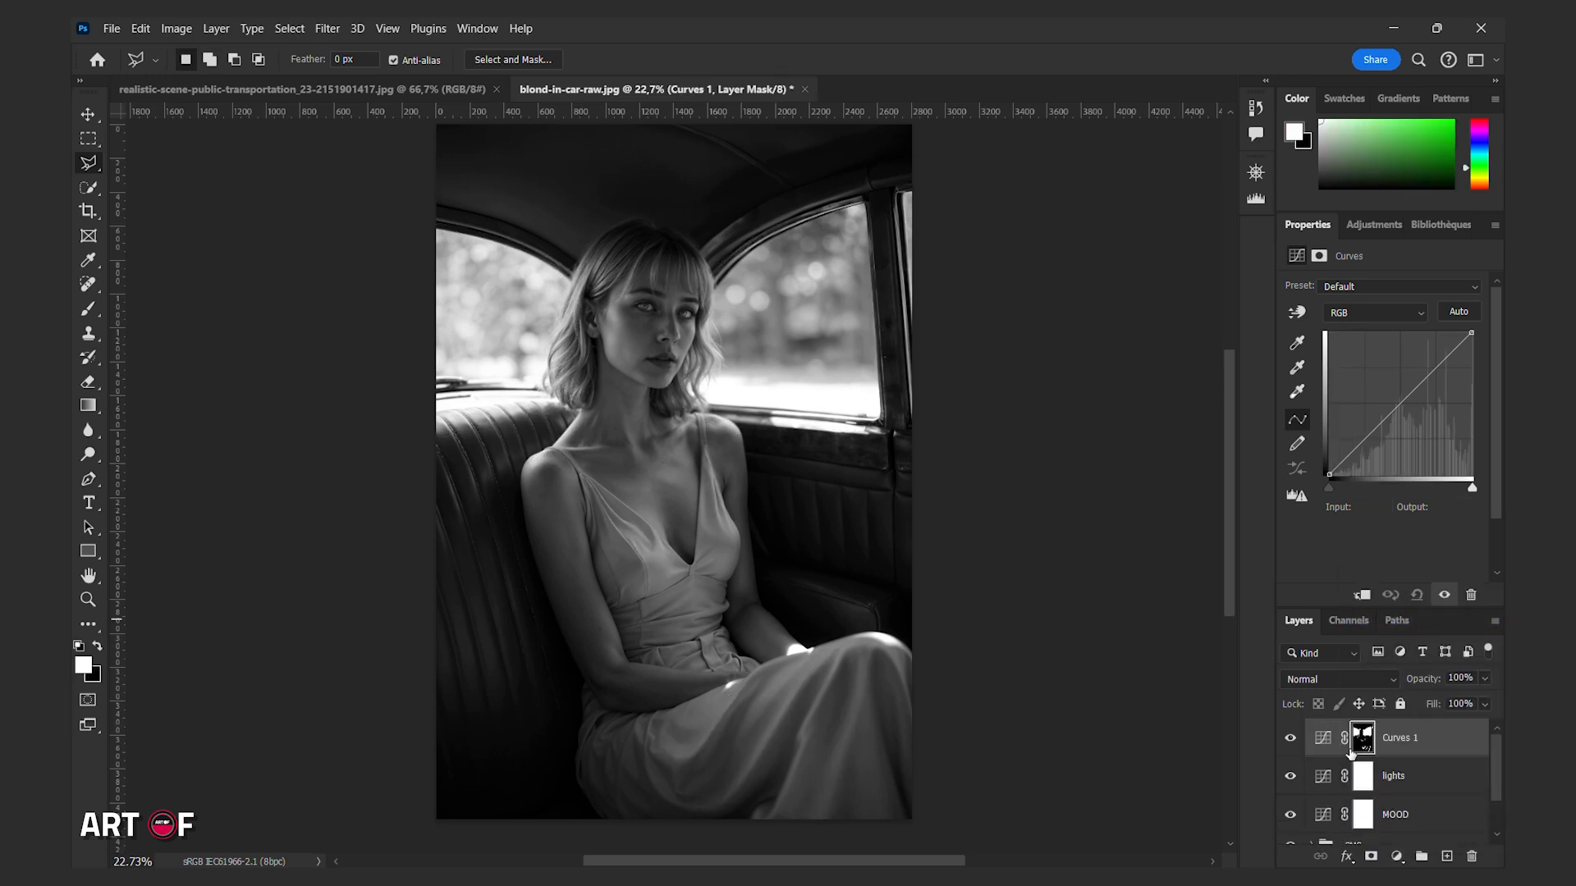
click(1412, 776)
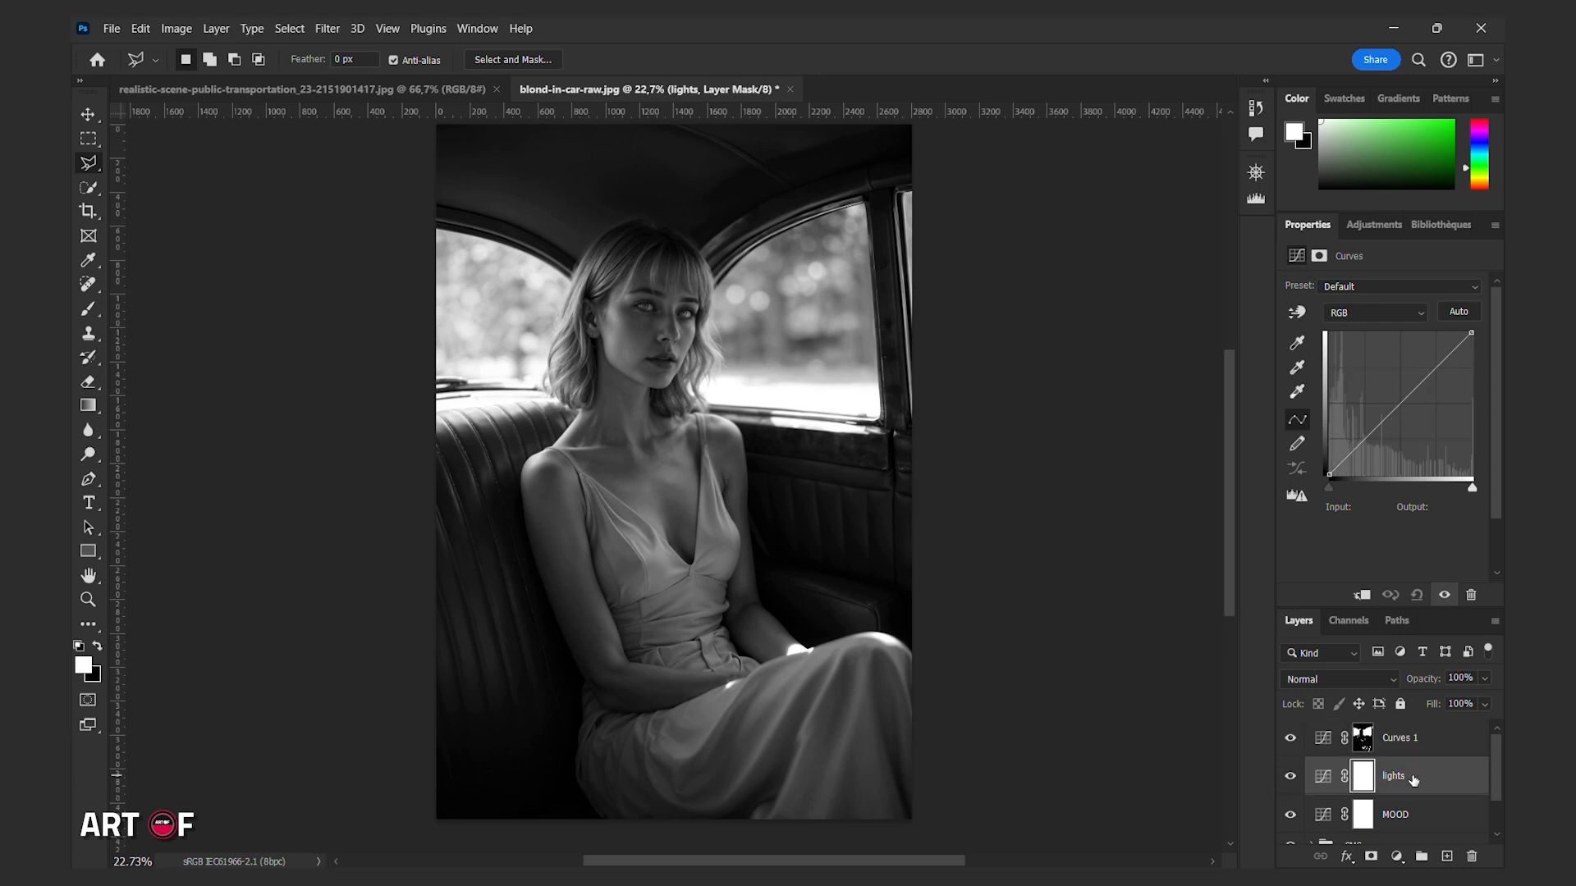
key(Delete)
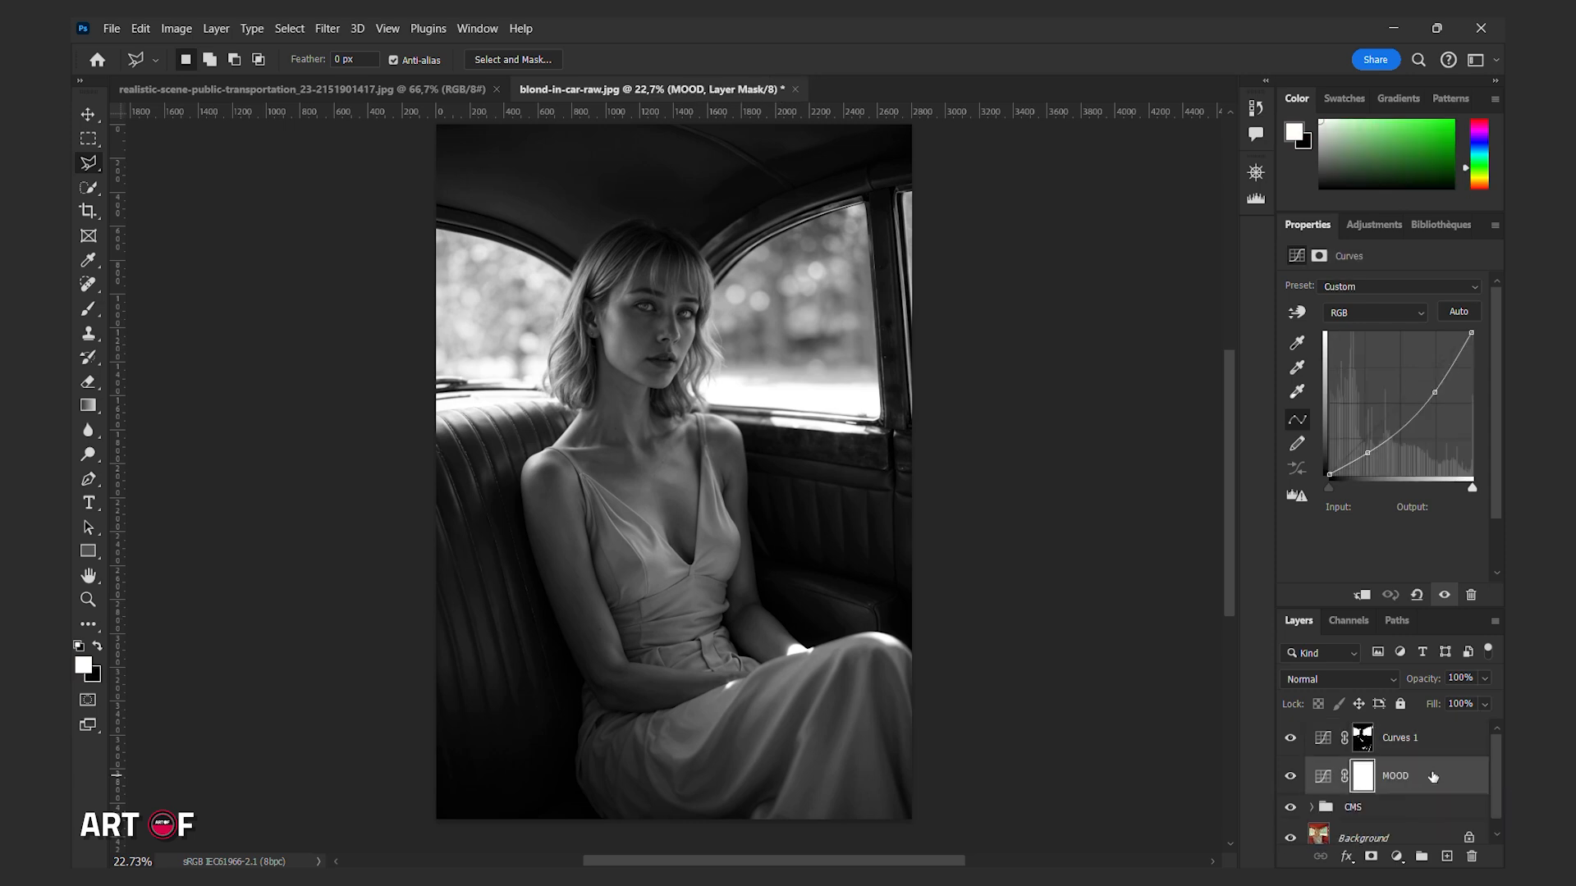
Rename the masked curves layer as highlights and brighten it with a curve point at input 100, output 170.
double_click(1396, 738)
key(BackSpace)
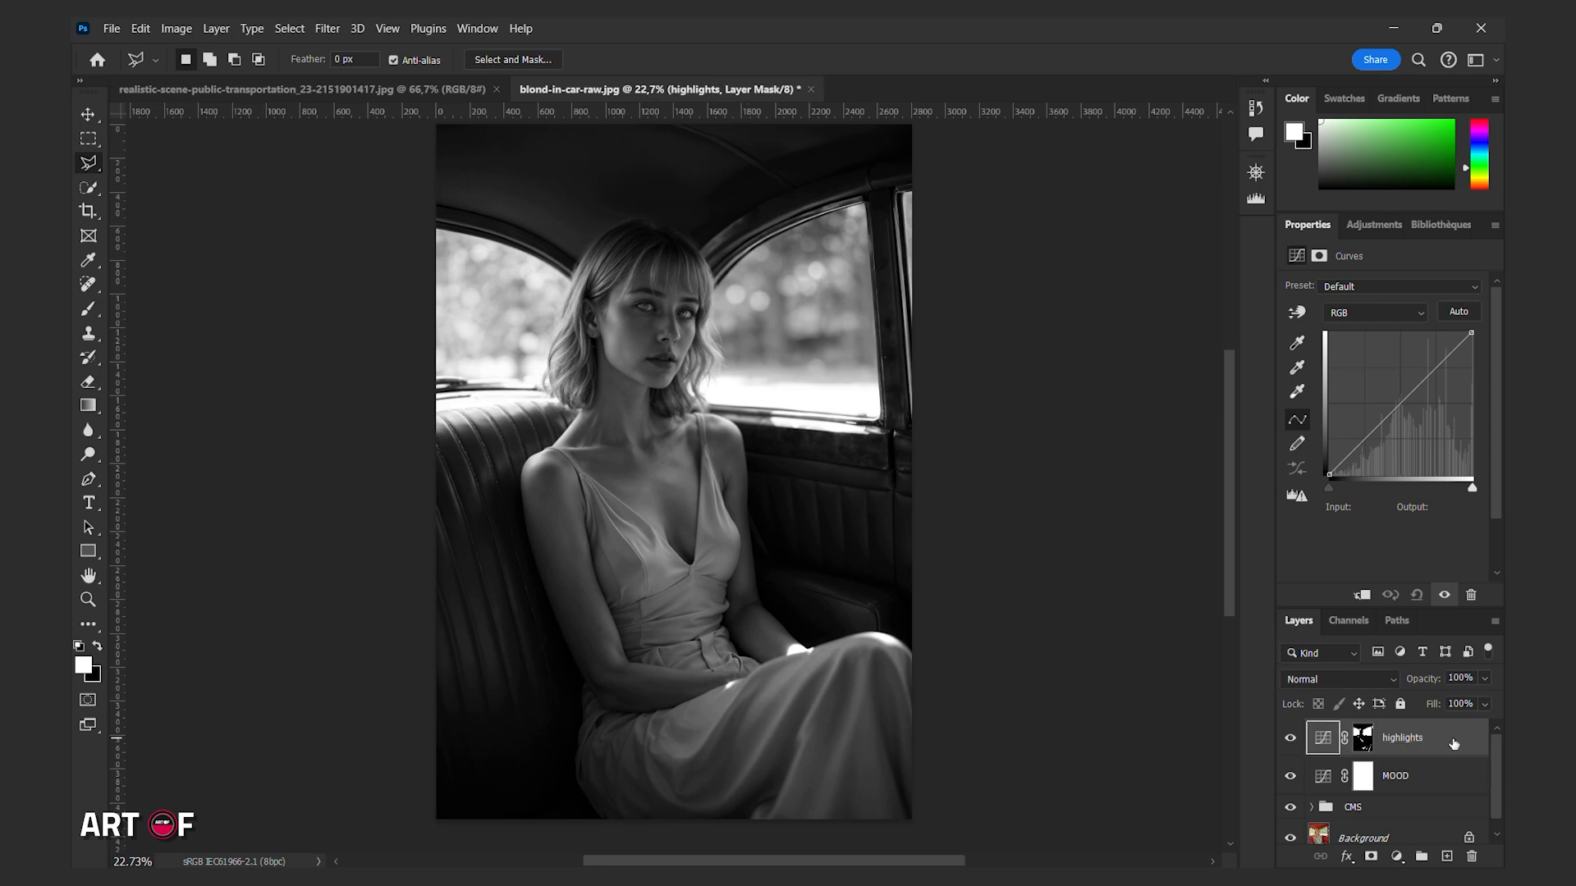
key(Return)
drag(1388, 415, 1391, 379)
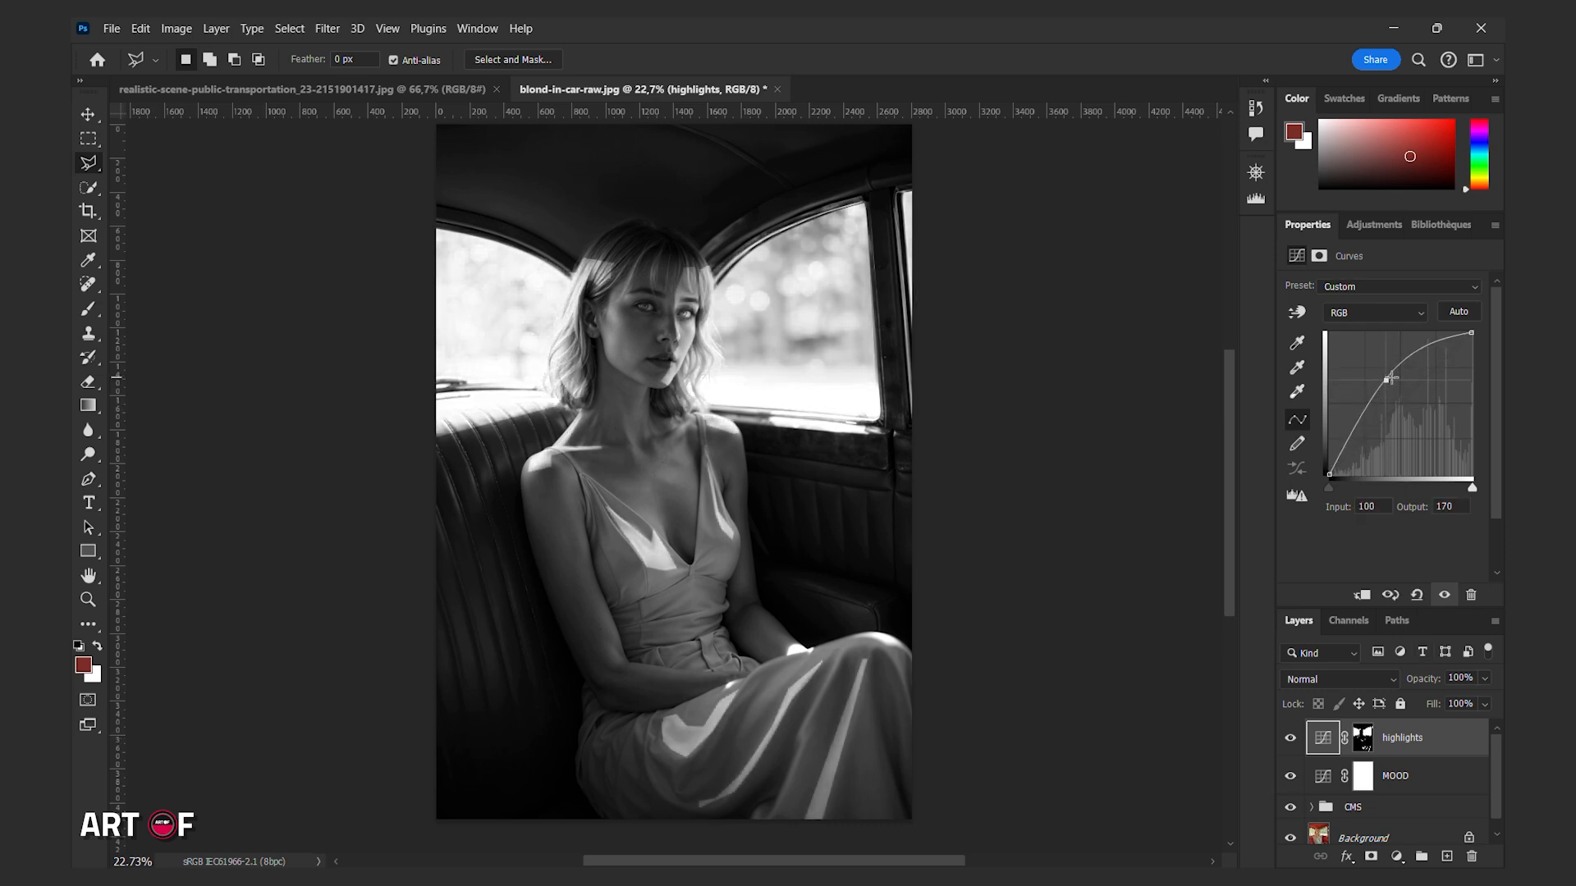
Feather the highlights layer's mask to 196.7 px and compare the portrait with and without that layer.
click(1318, 256)
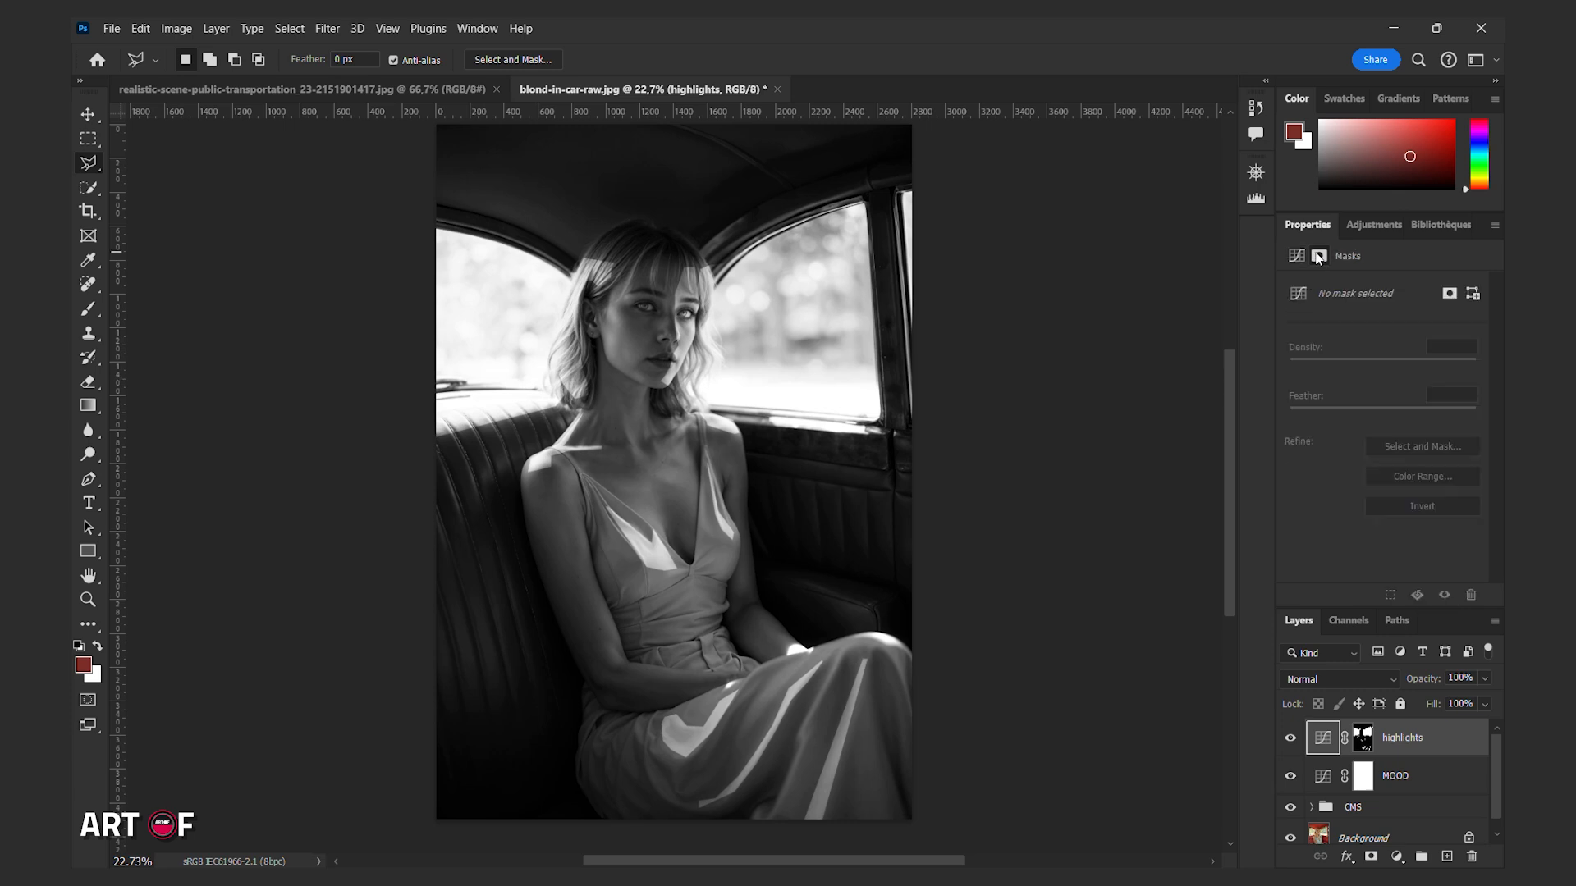
click(1362, 737)
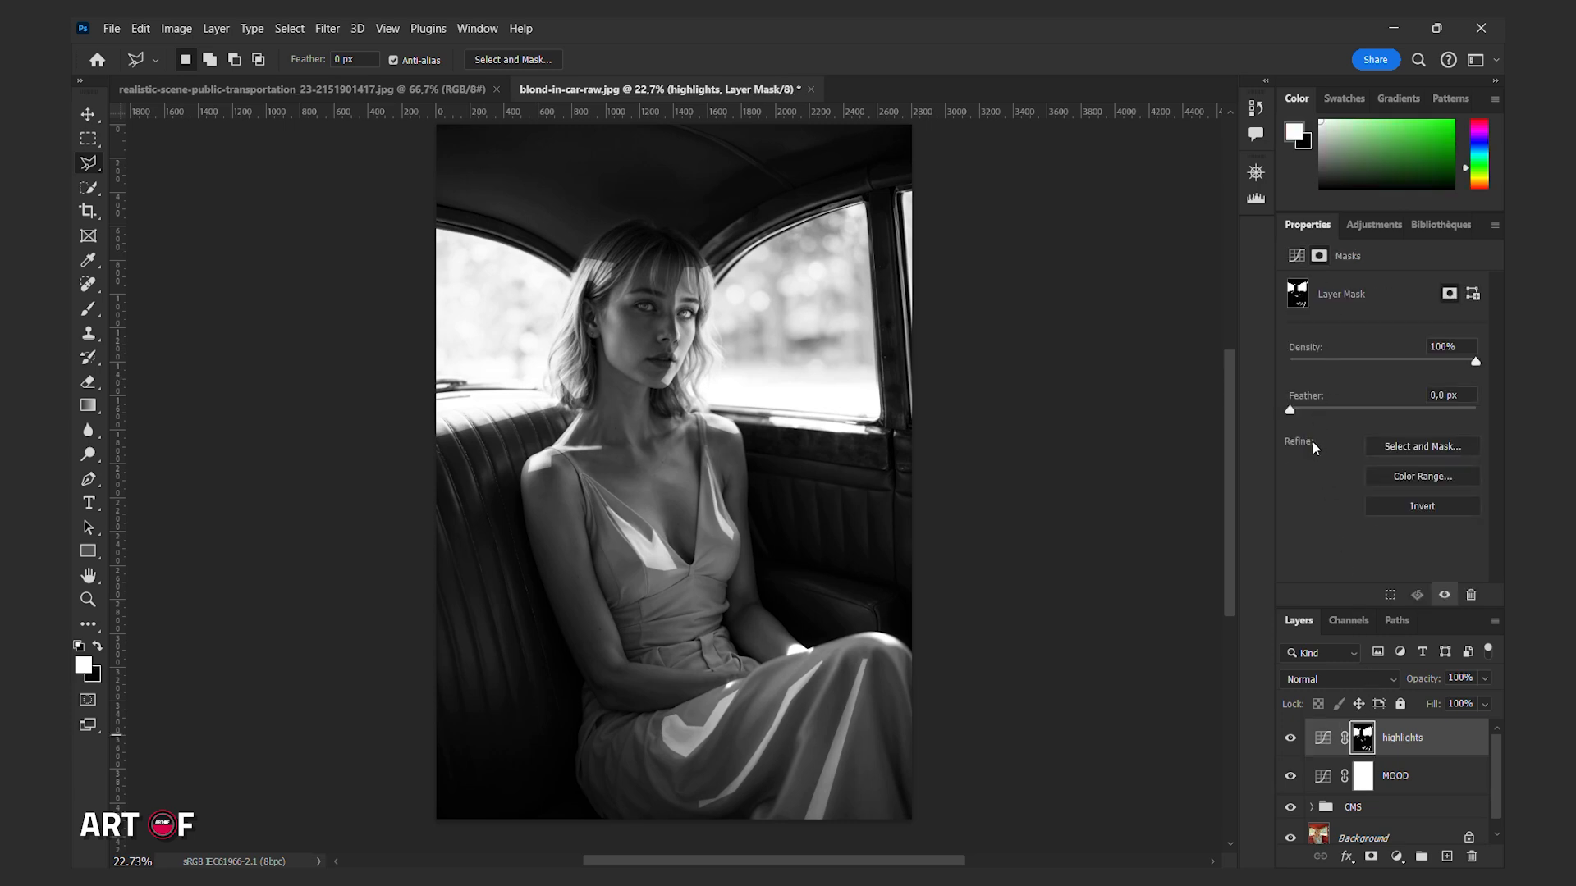
drag(1290, 412, 1441, 411)
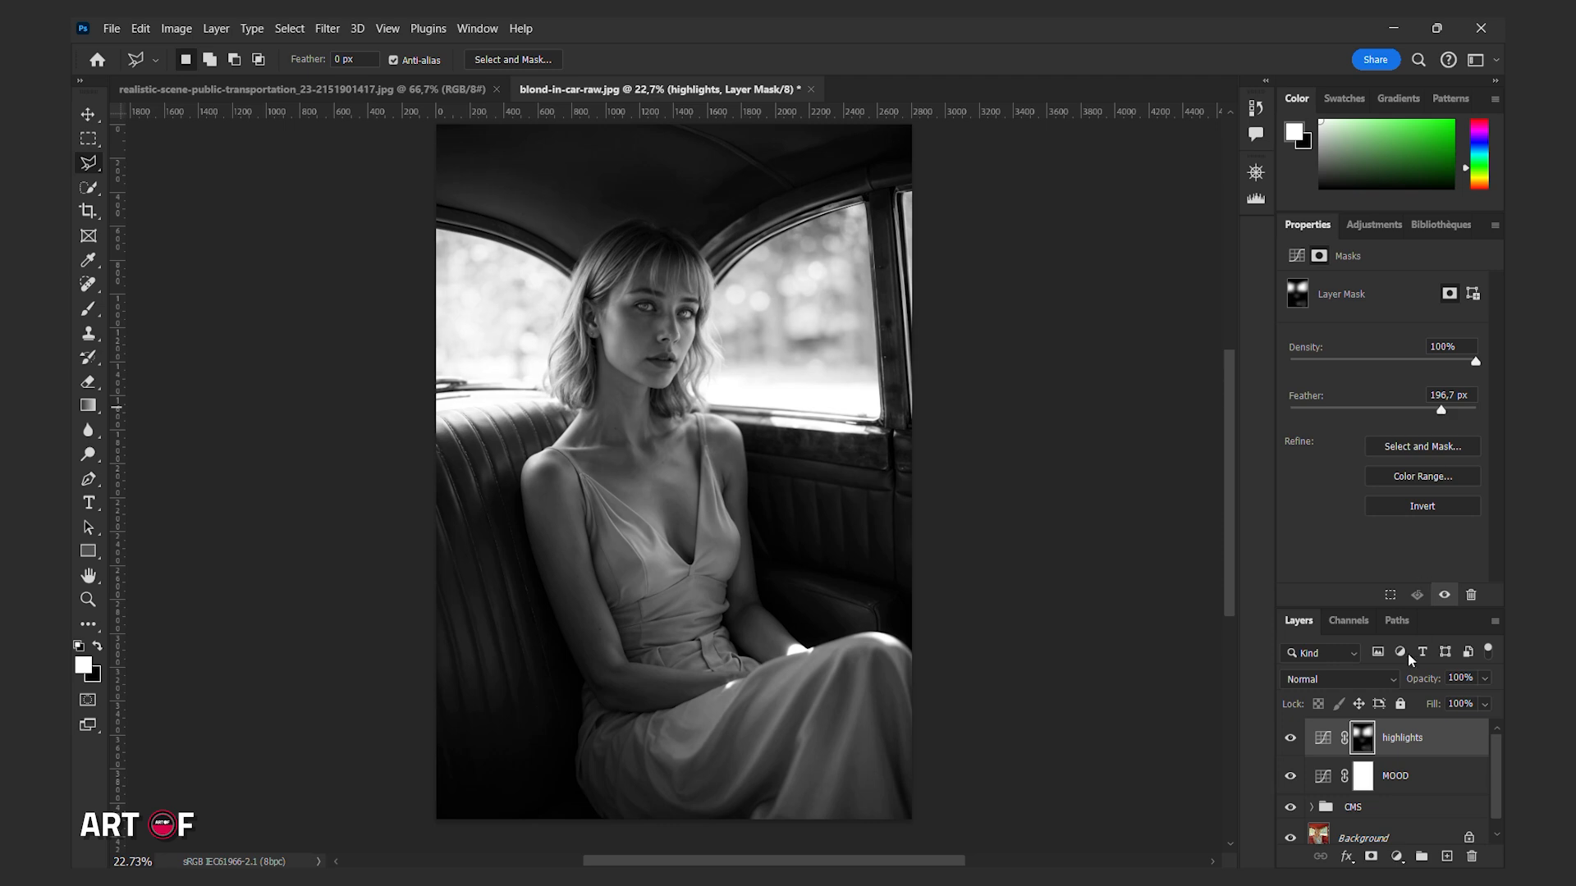
click(1291, 739)
click(1291, 738)
click(1291, 739)
click(1291, 738)
Group the highlights and MOOD layers together and name the group lights.
shift+click(1405, 774)
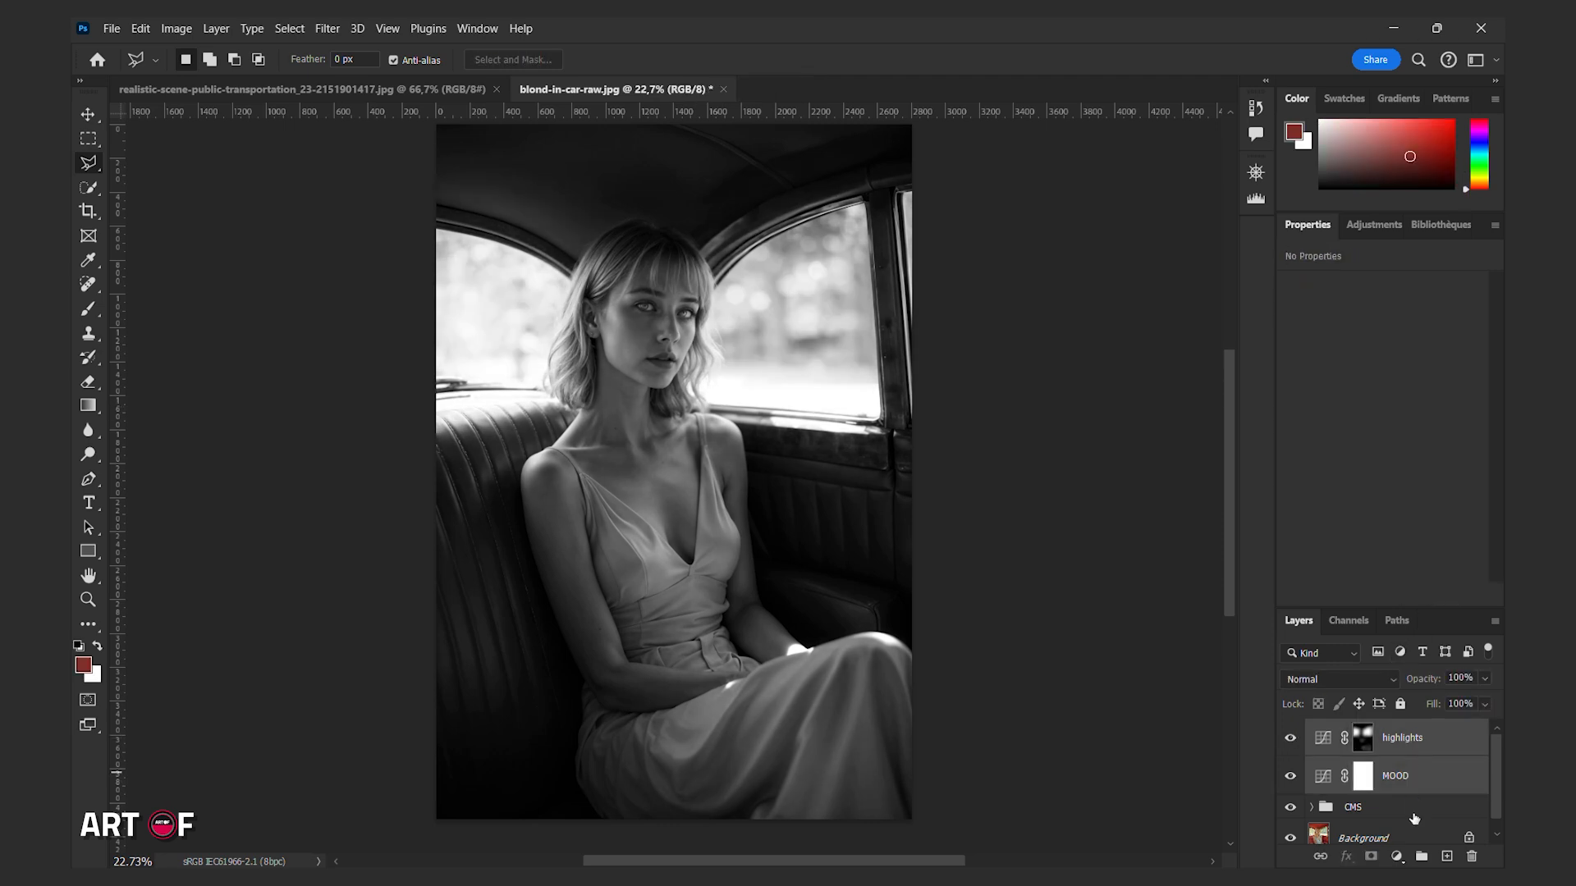
click(1422, 857)
double_click(1365, 733)
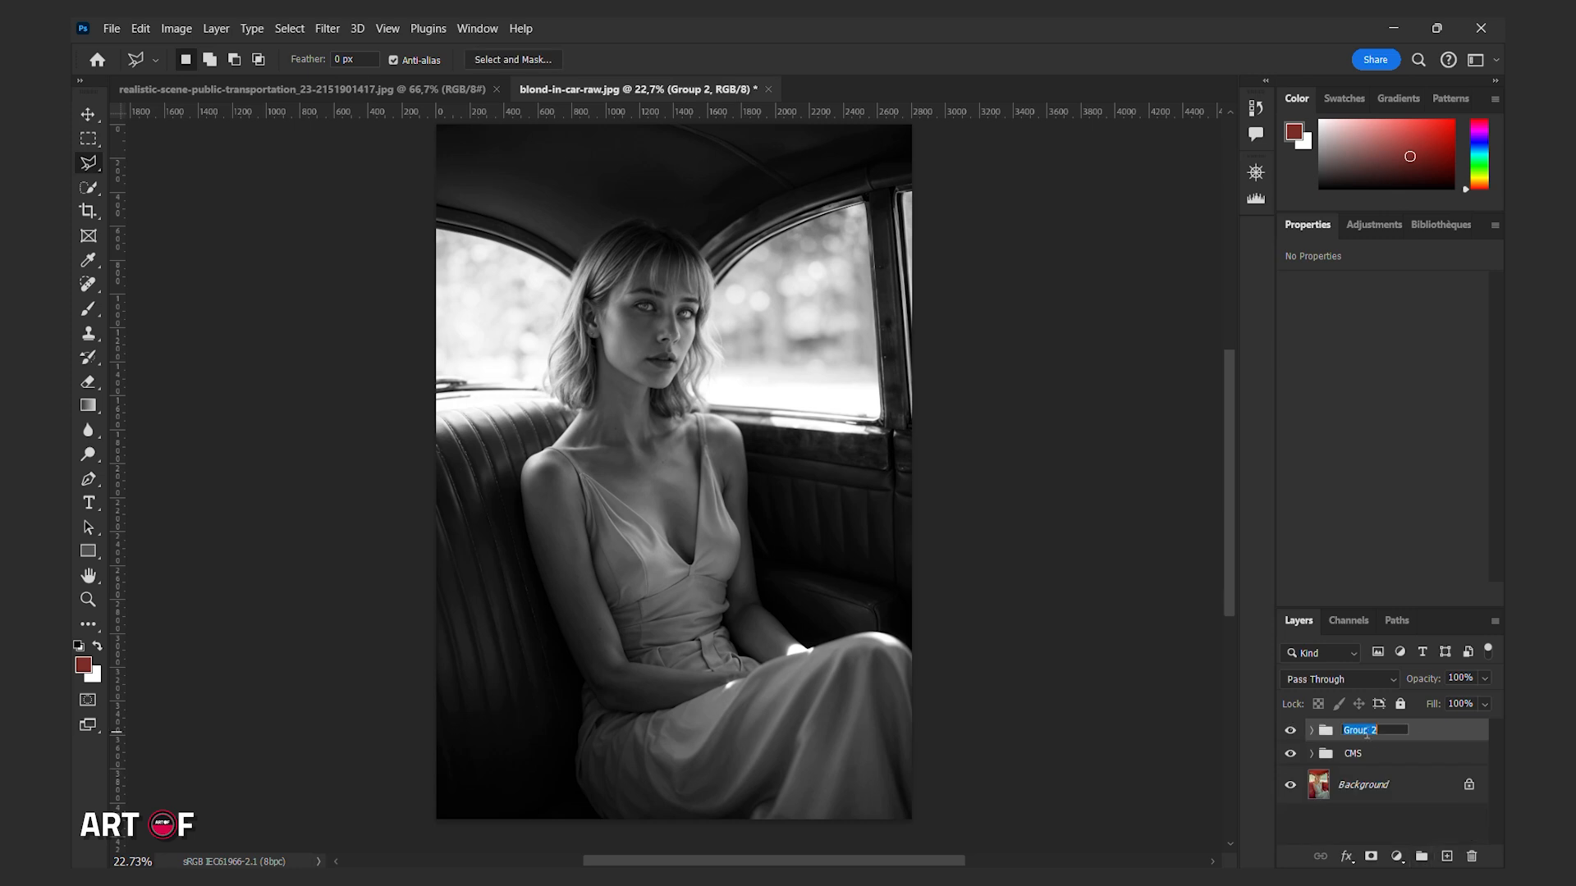
text(lights)
click(1422, 731)
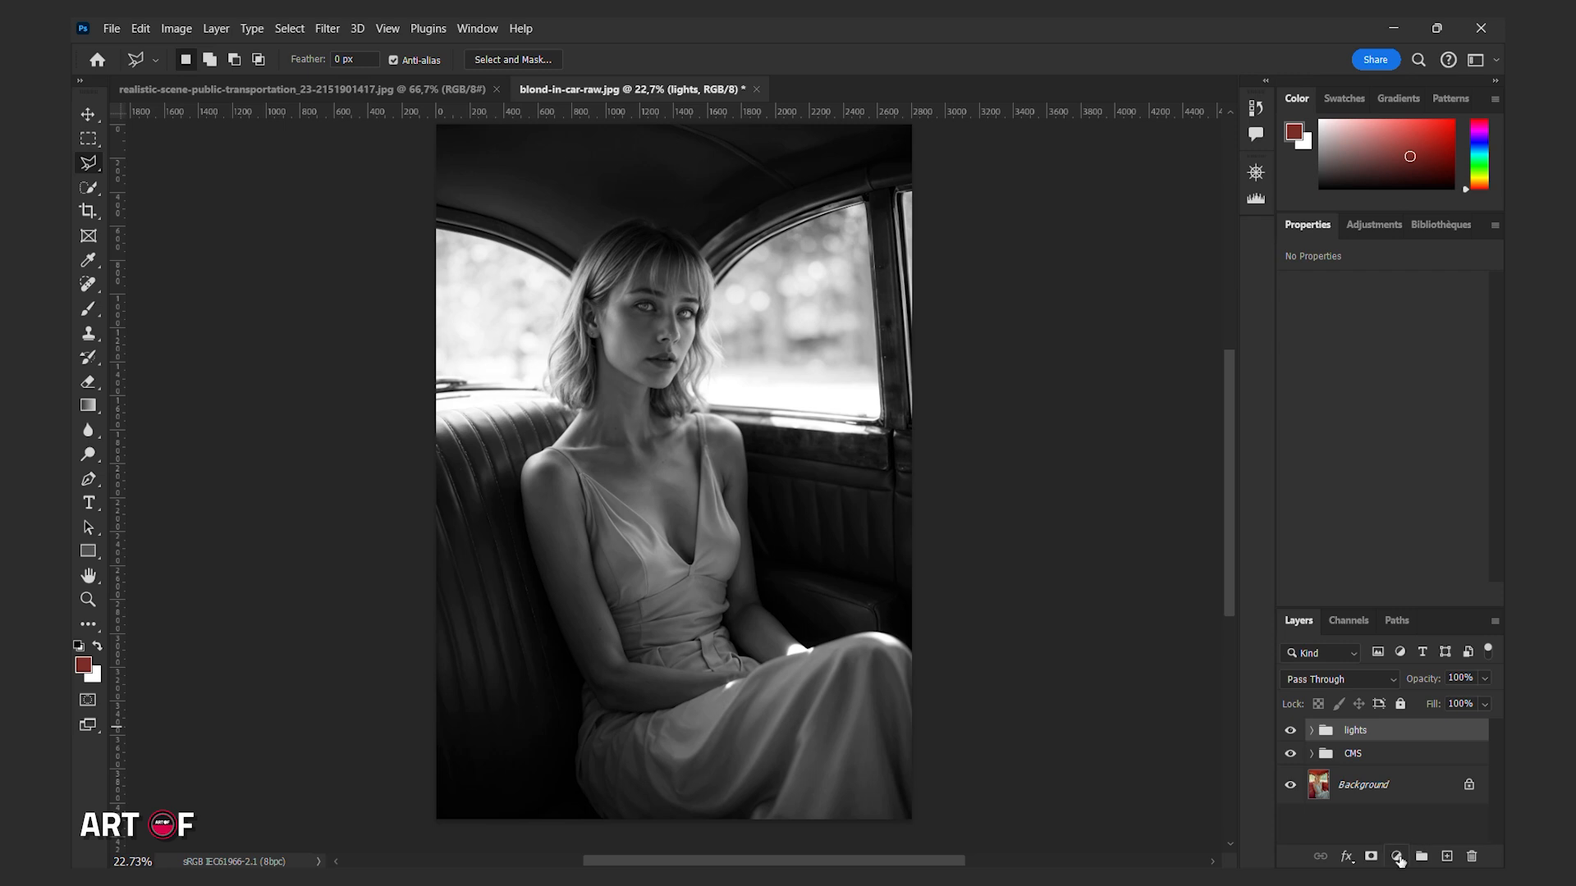
Add a Curves adjustment layer above the lights group and name it final curves.
click(1397, 856)
click(1393, 624)
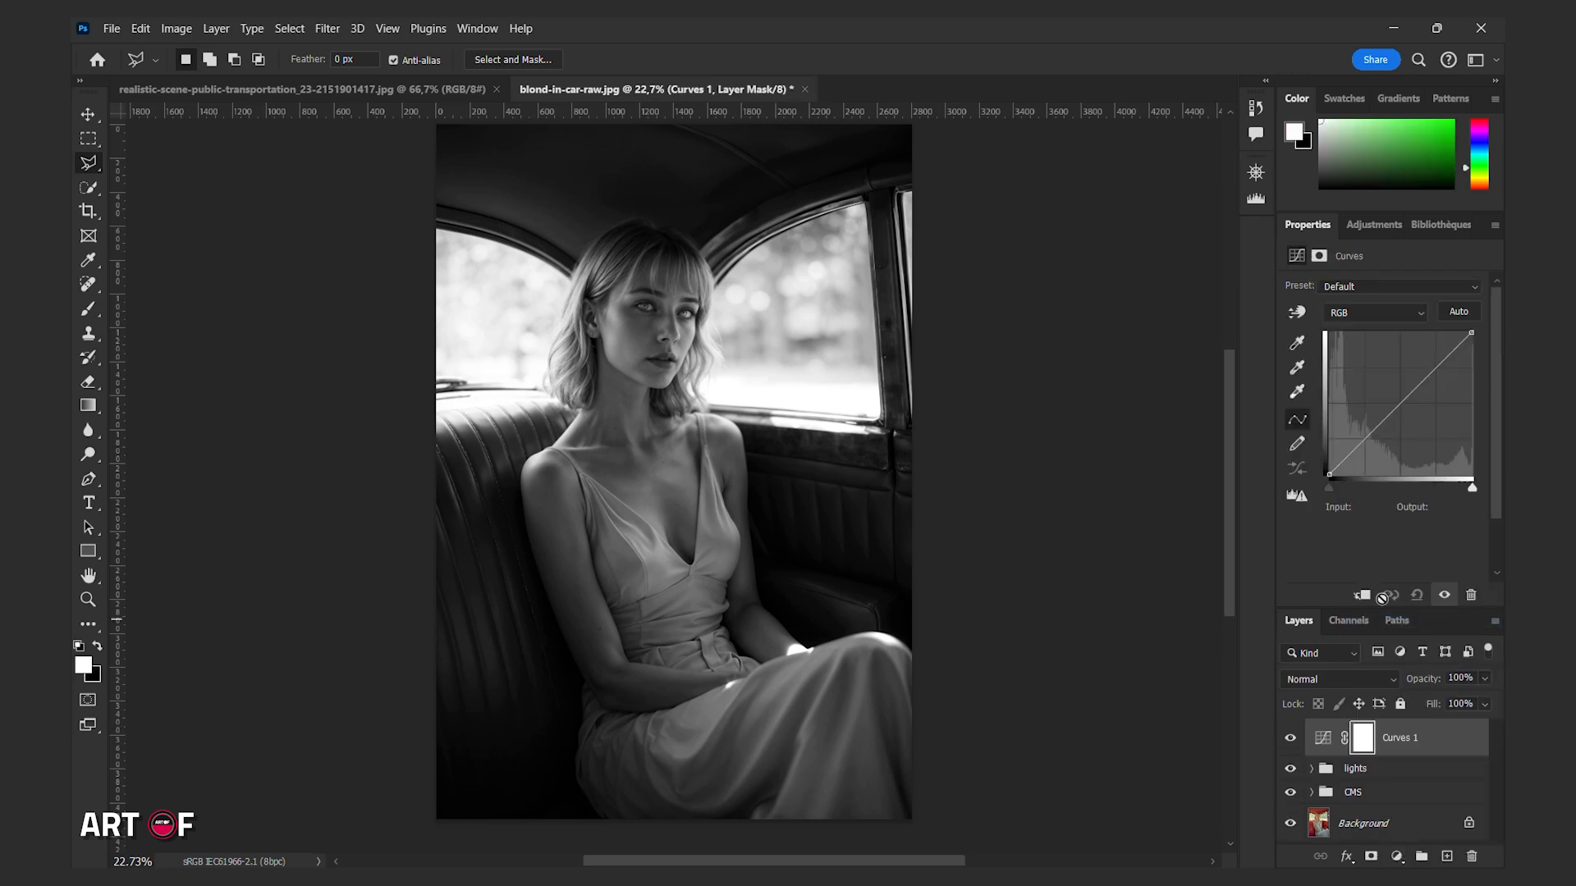
double_click(1398, 741)
text(final c)
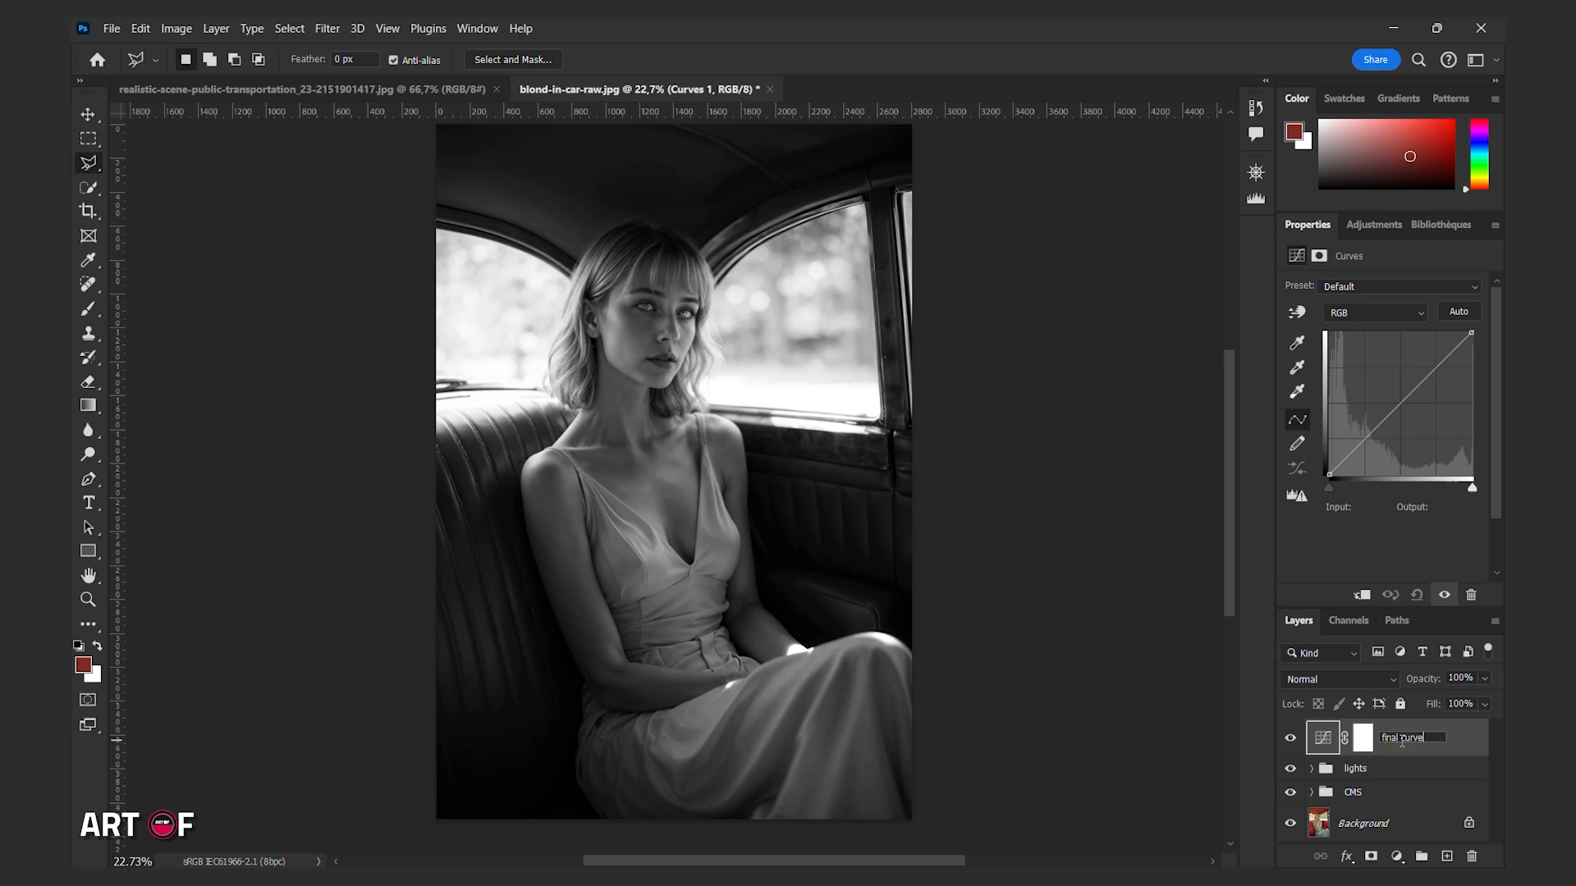
key(Return)
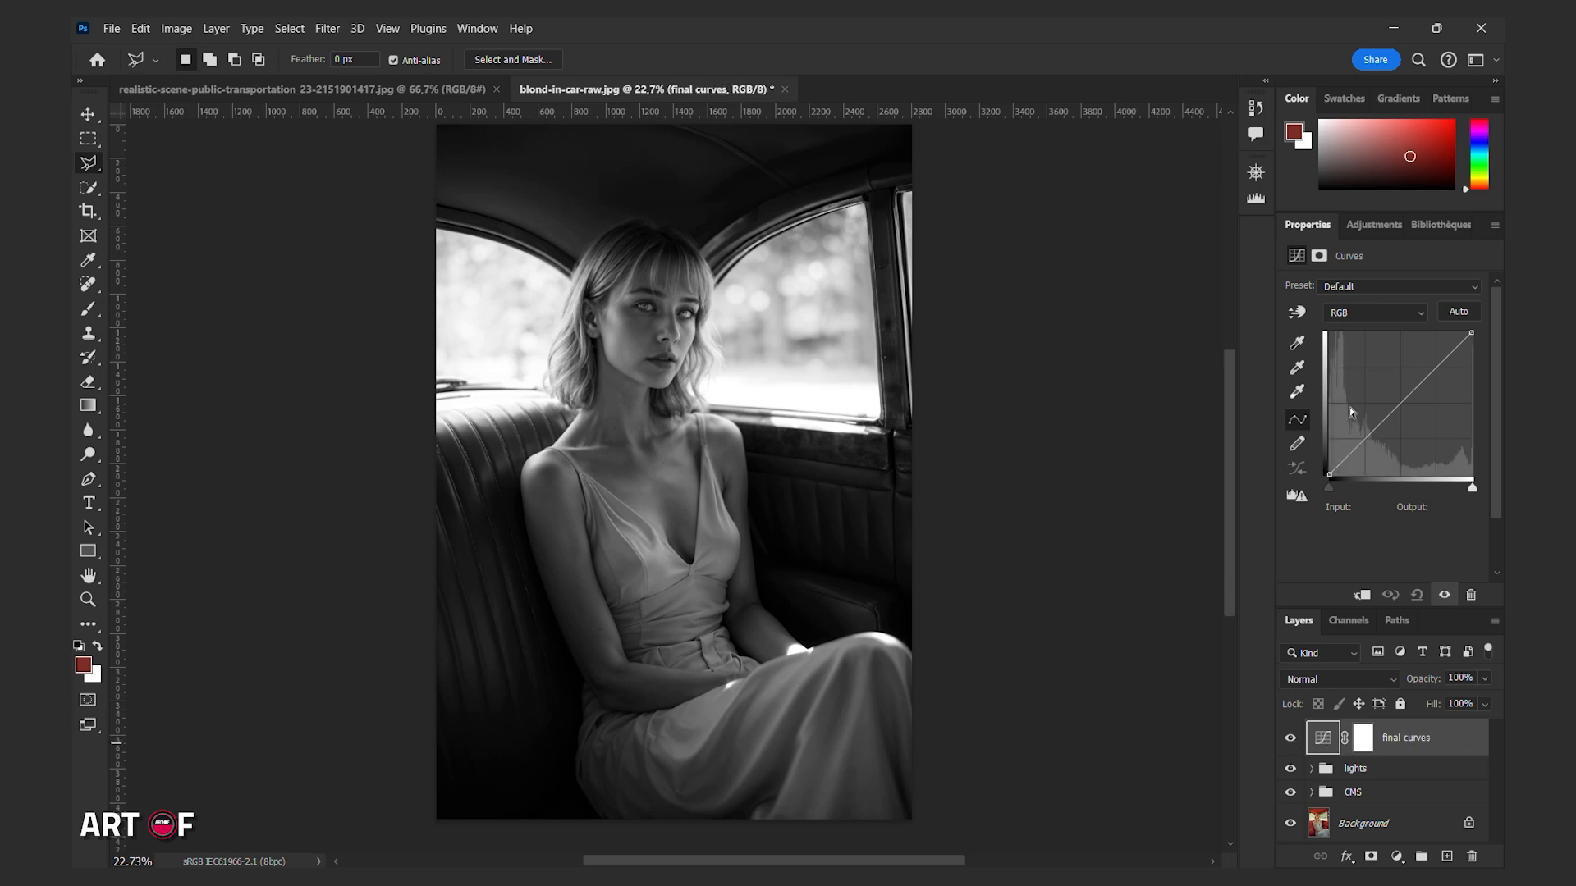
Shape the final curve with a raised black point, lowered shadows, a point at input 169, output 146, and a slightly lowered white point.
click(1329, 473)
drag(1365, 437, 1367, 454)
drag(1425, 394, 1426, 394)
mouse_move(1366, 453)
mouse_down()
mouse_move(1332, 452)
mouse_move(1331, 466)
mouse_move(1367, 451)
mouse_up()
drag(1422, 397, 1423, 393)
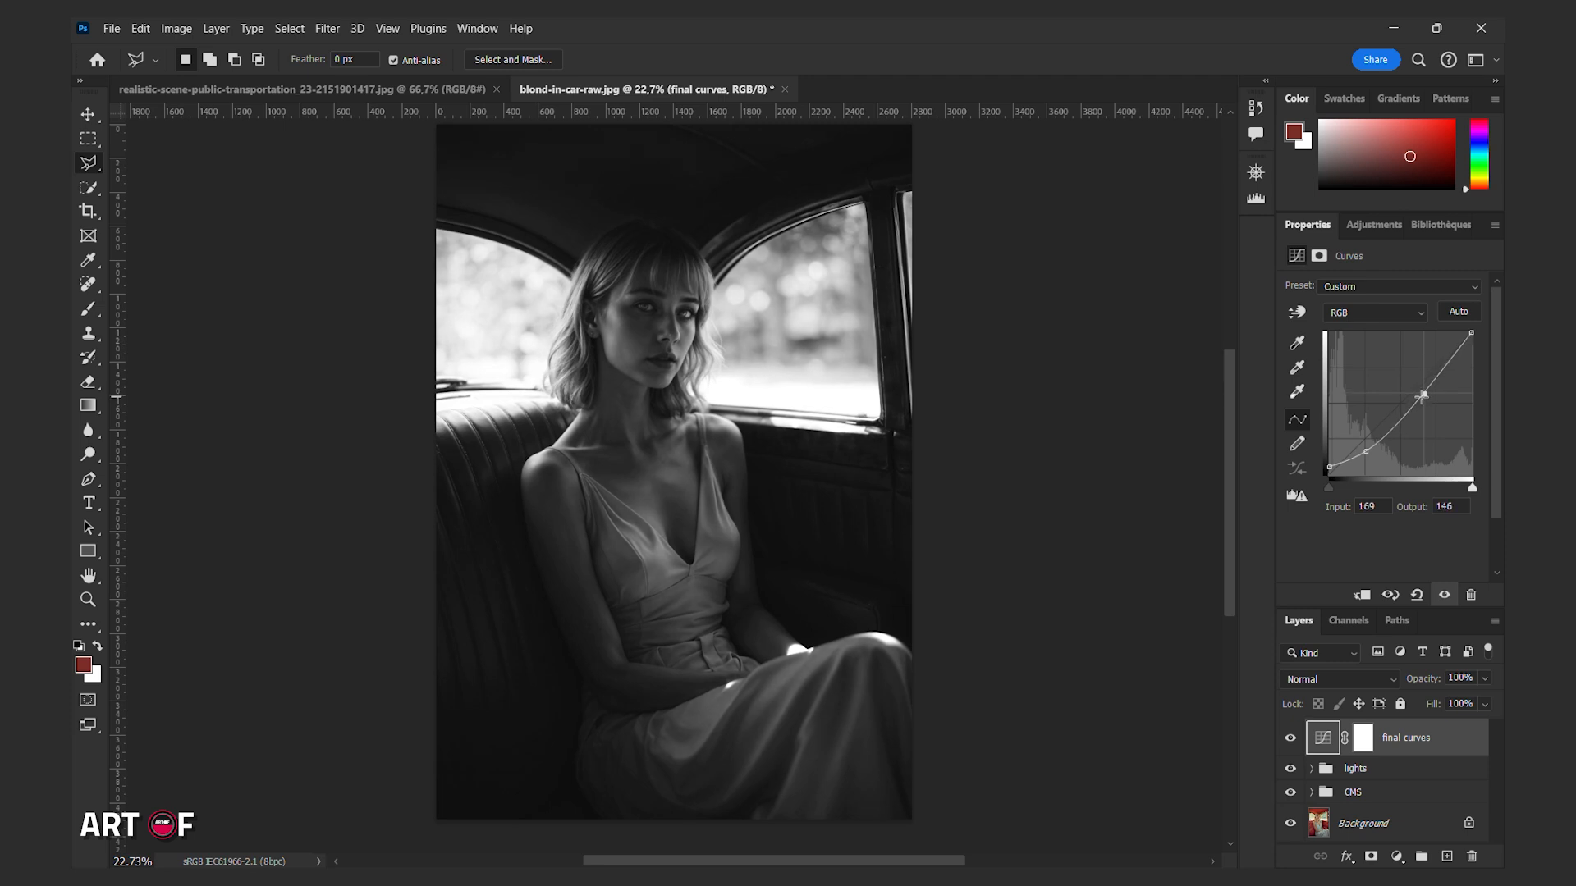
drag(1471, 333, 1471, 337)
Move the lights group above final curves, refine the curve with a shadow point at input 86, output 50, and compare the layer's effect.
drag(1371, 780, 1378, 725)
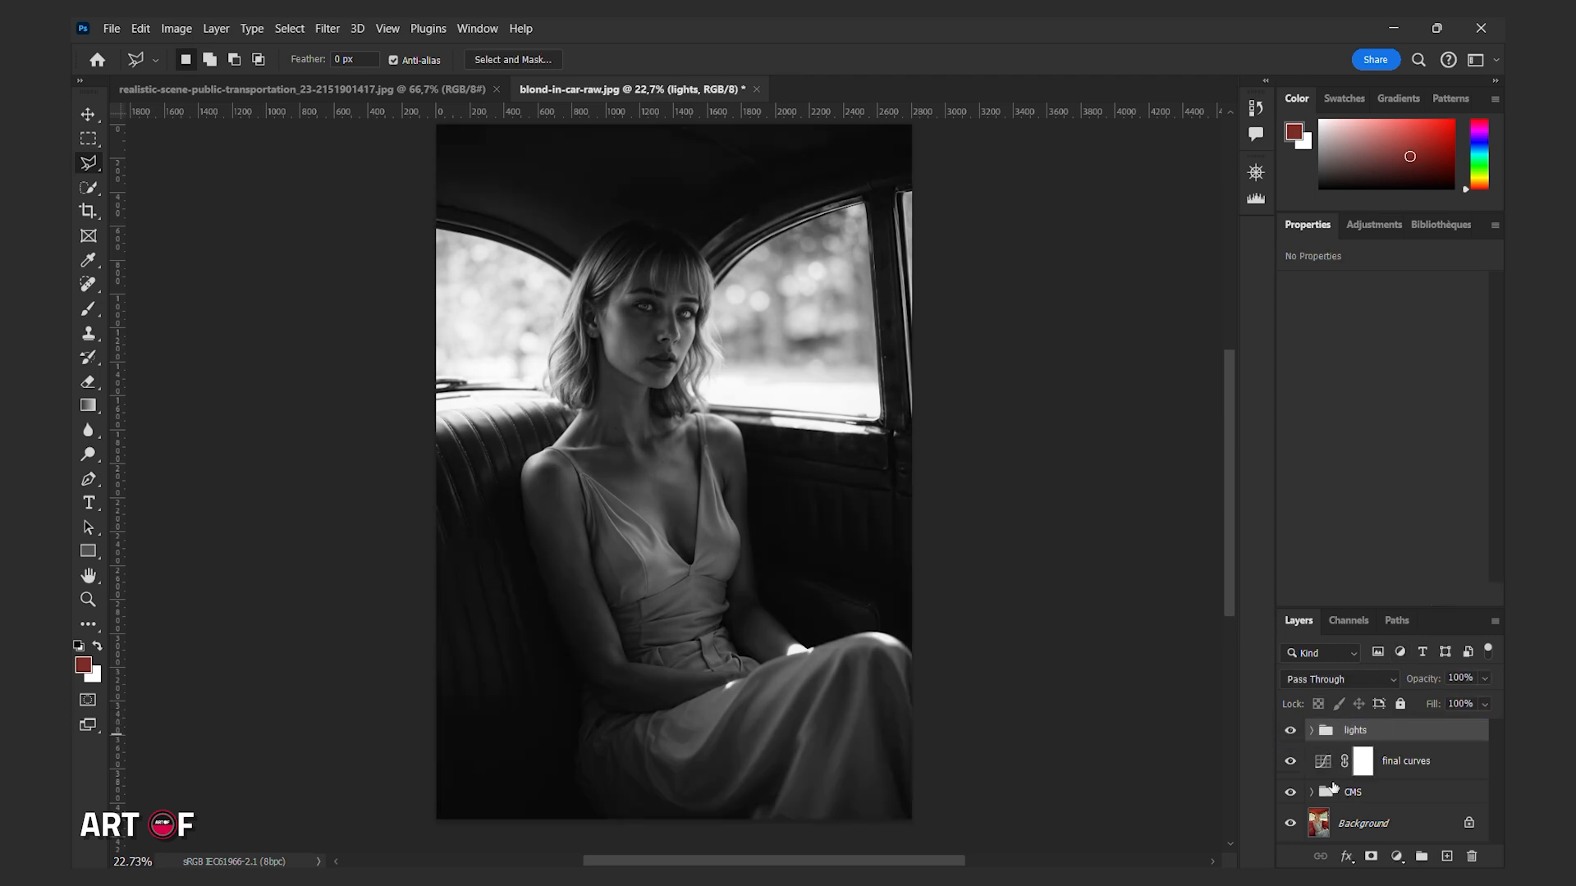
click(1325, 761)
mouse_move(1329, 464)
mouse_down()
mouse_move(1326, 483)
mouse_move(1323, 464)
mouse_up()
drag(1423, 393, 1429, 386)
drag(1366, 454, 1377, 449)
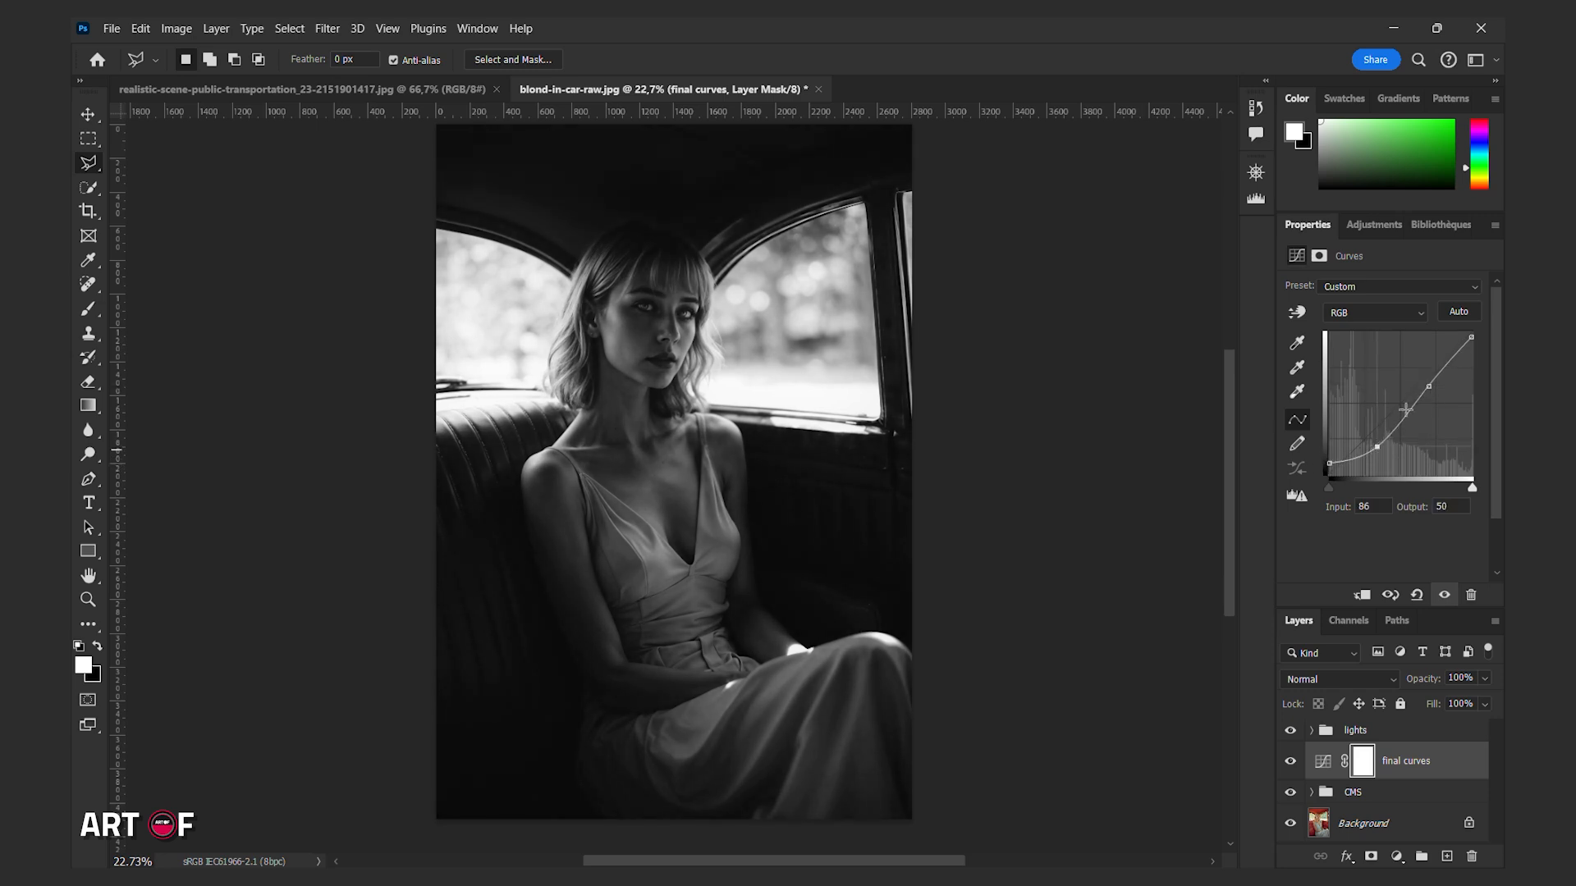
click(1291, 759)
click(1291, 760)
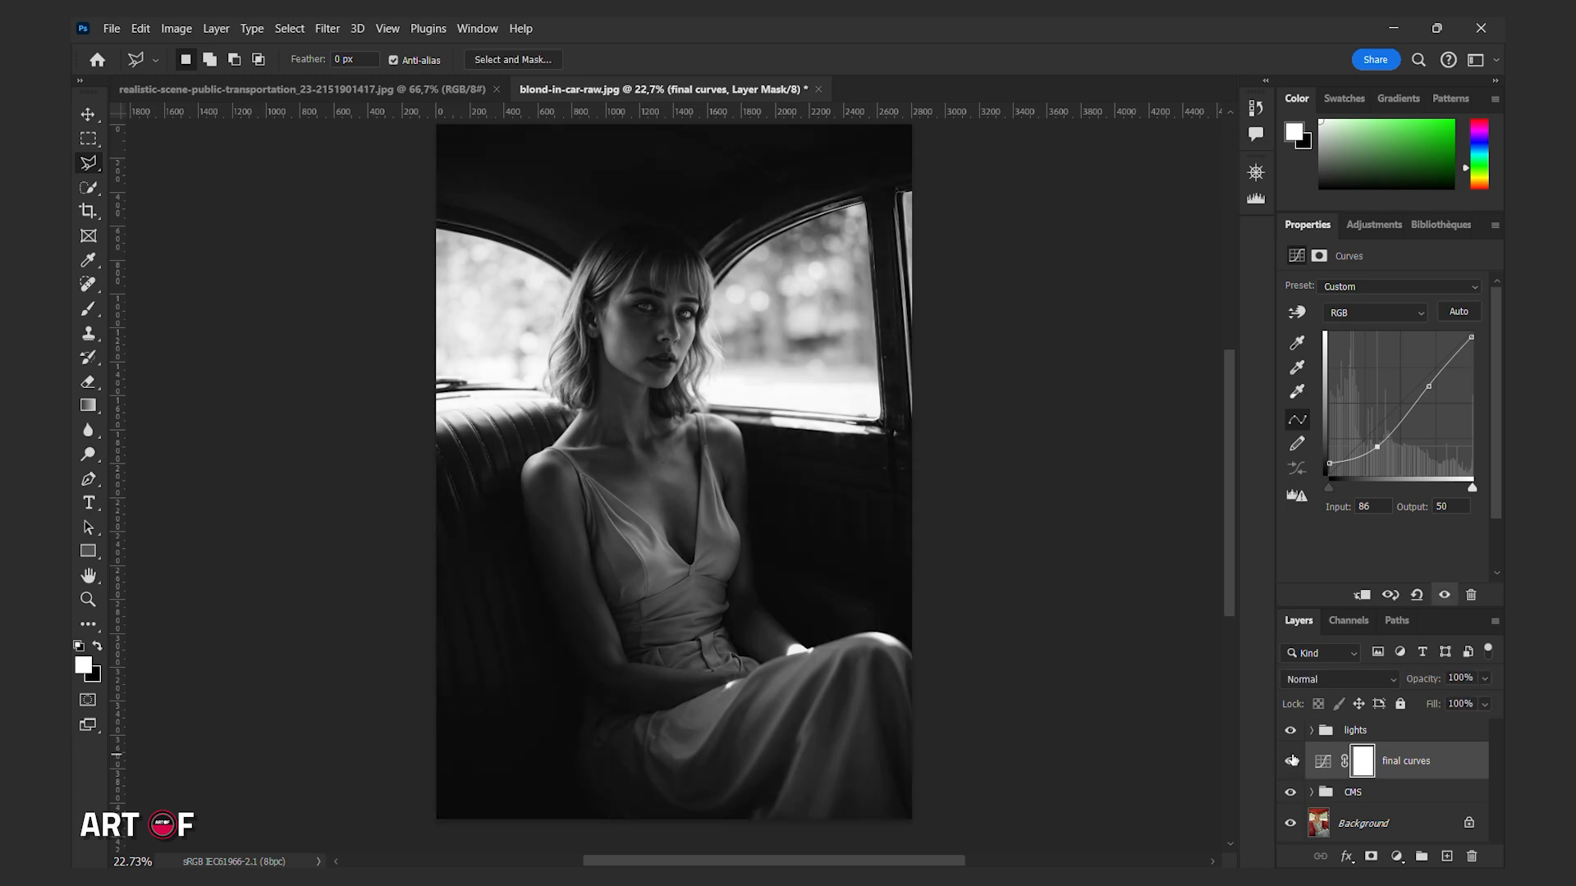